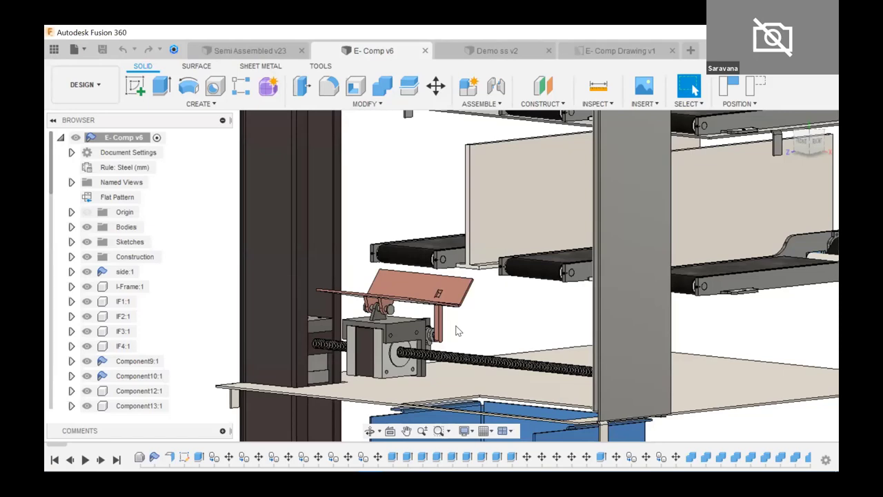
Examine the conveyor shelves, screw drive and collection bin inside the exploded assembly.
scroll(459, 329, "up", 2)
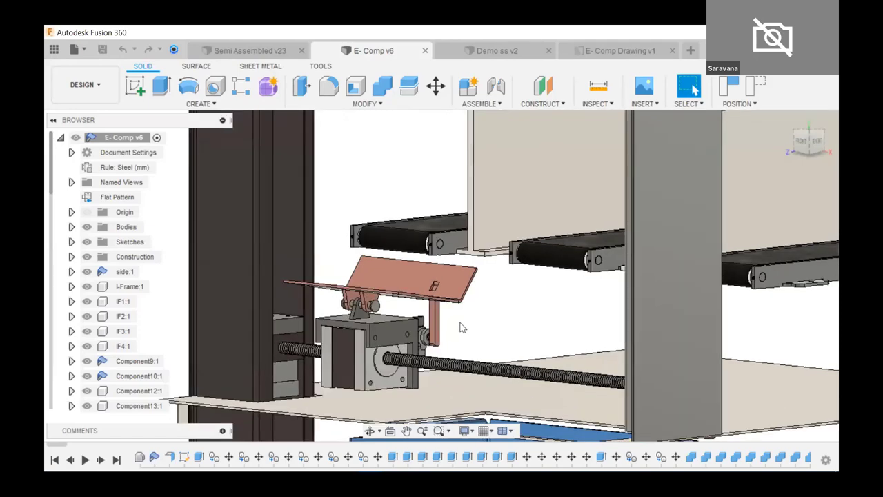
scroll(463, 328, "down", 2)
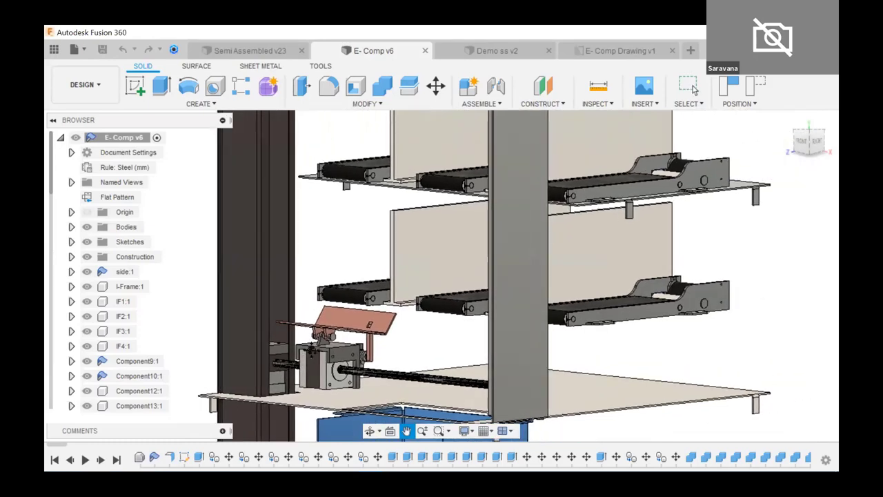
left_click(694, 88)
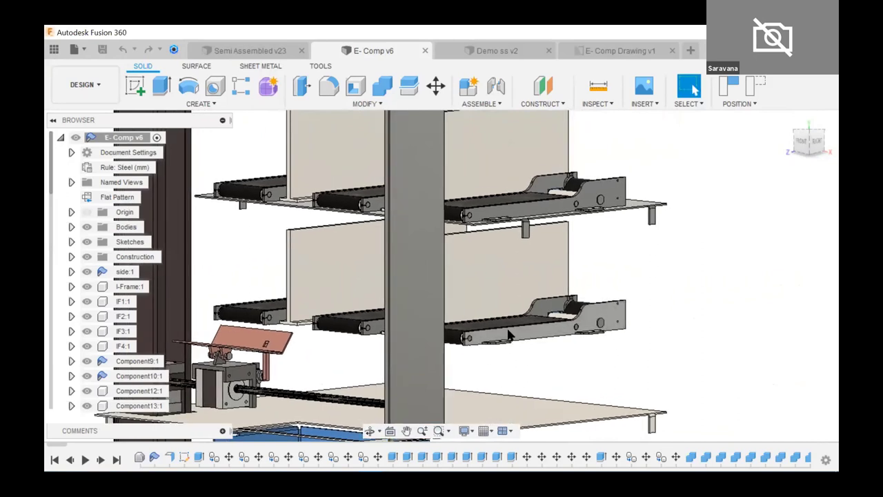
scroll(509, 334, "down", 5)
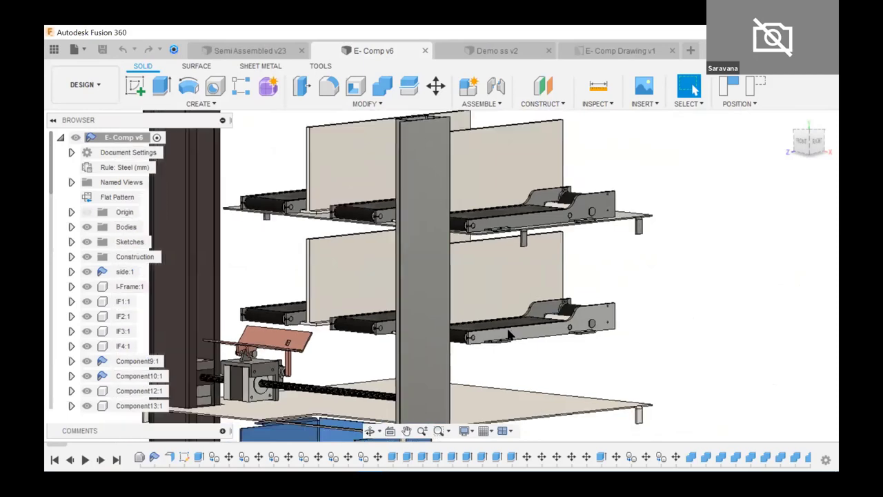
scroll(509, 334, "down", 3)
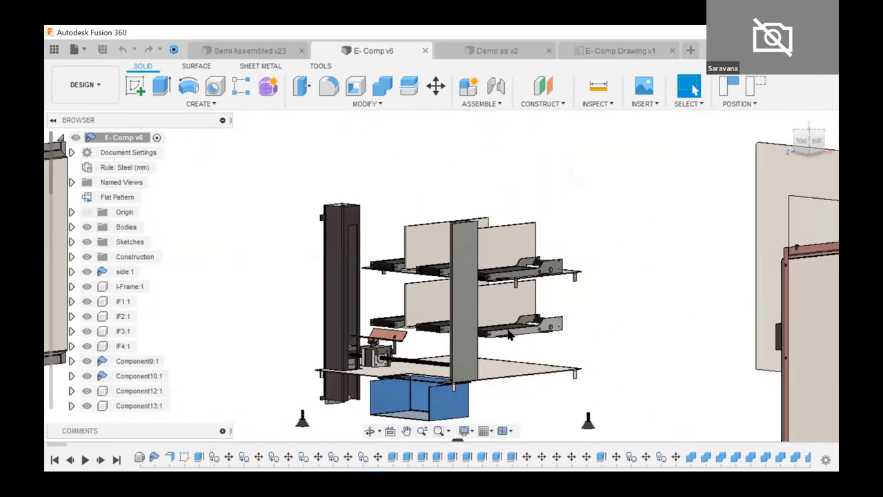
scroll(508, 334, "down", 5)
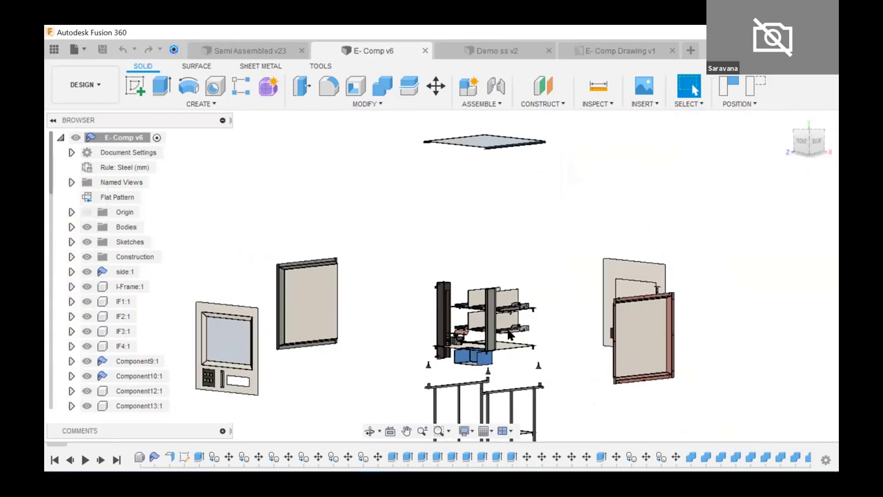
middle_click_drag(509, 334, 388, 237)
scroll(545, 246, "up", 2)
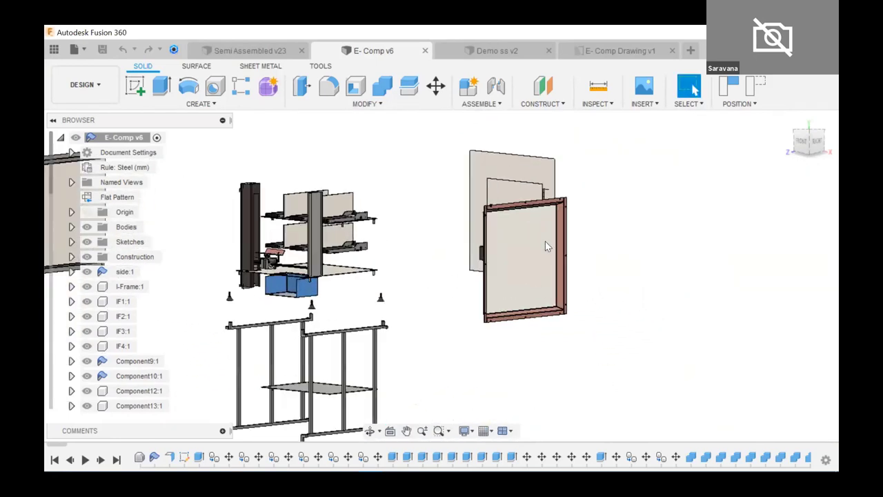
Inspect the flanged side panel up close, including its bent edge profile from the front view.
scroll(527, 257, "up", 3)
middle_click_drag(526, 257, 491, 241)
scroll(492, 241, "up", 2)
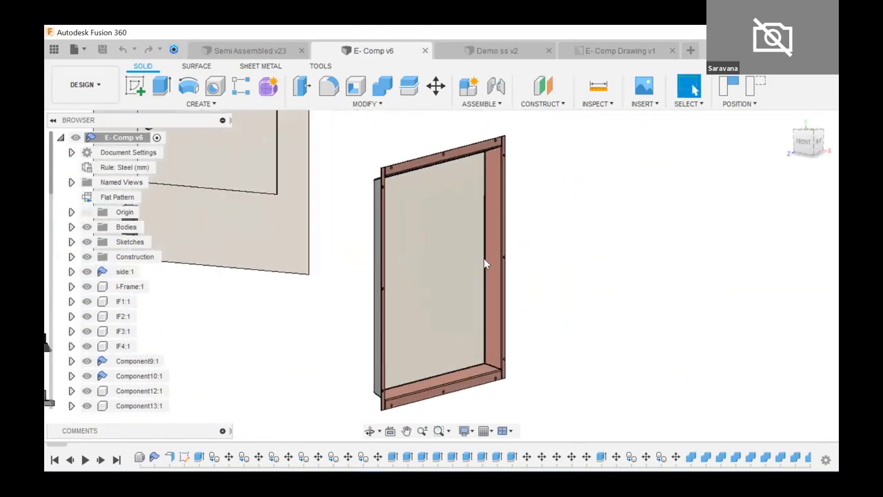
middle_click_drag(467, 276, 497, 253, "shift")
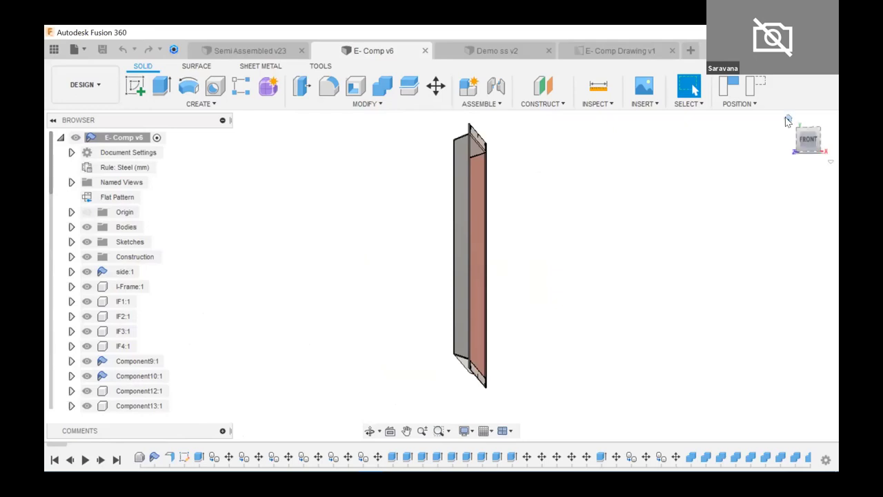
left_click(788, 119)
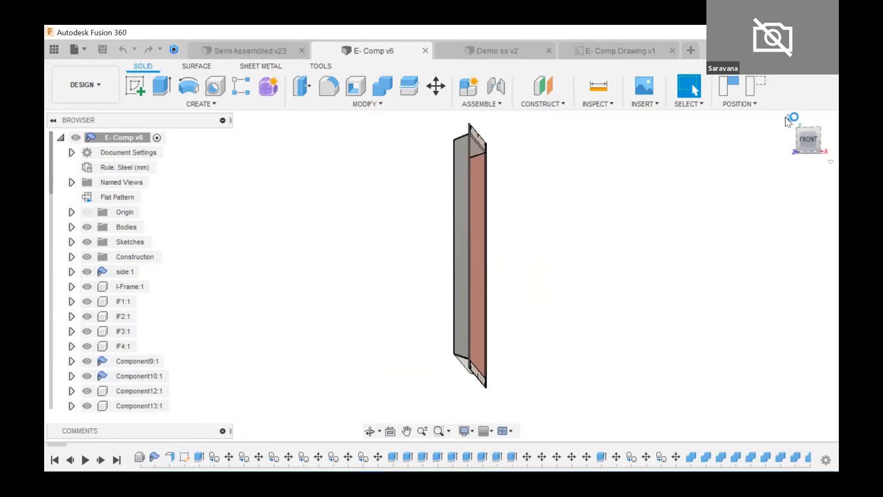
left_click(803, 153)
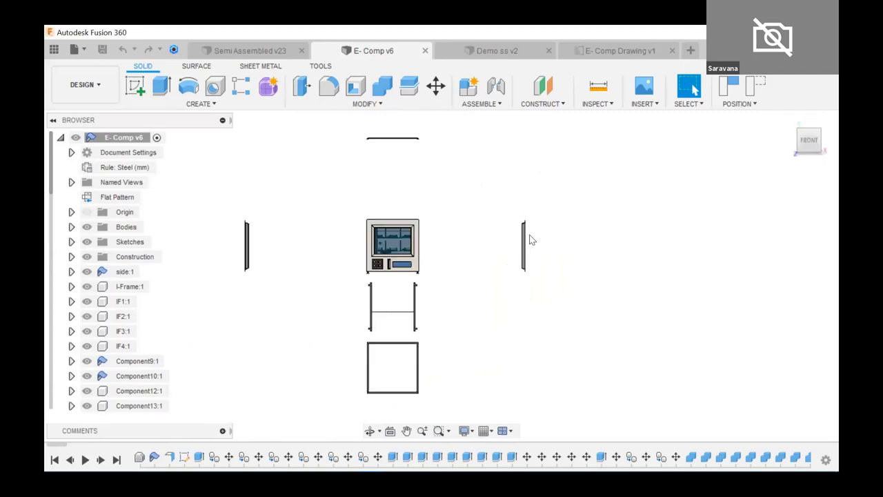
scroll(530, 239, "up", 5)
scroll(532, 239, "up", 3)
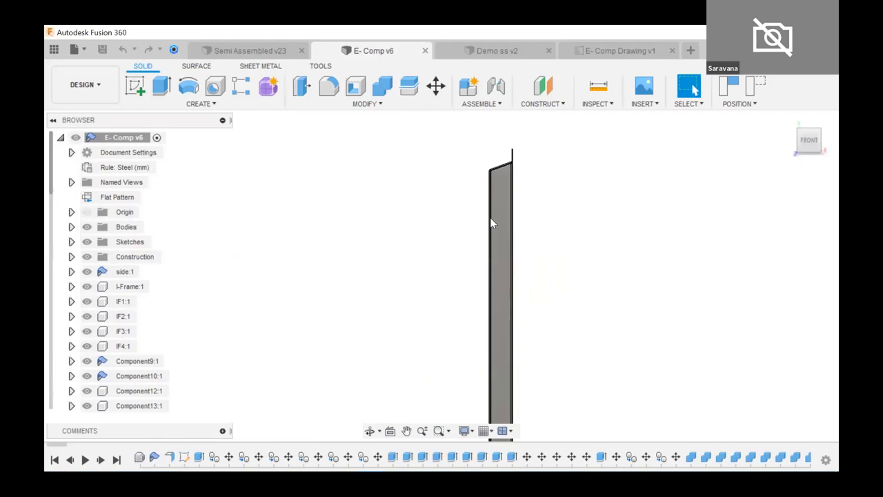
scroll(489, 231, "down", 2)
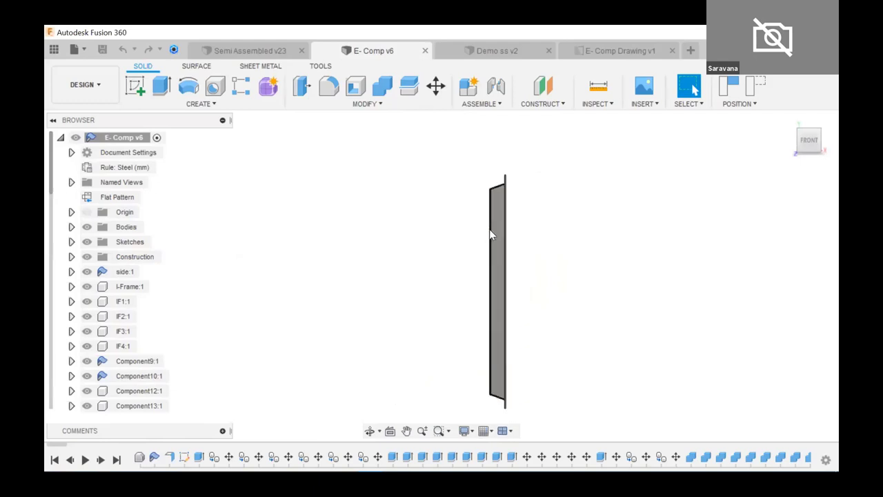
scroll(492, 200, "up", 2)
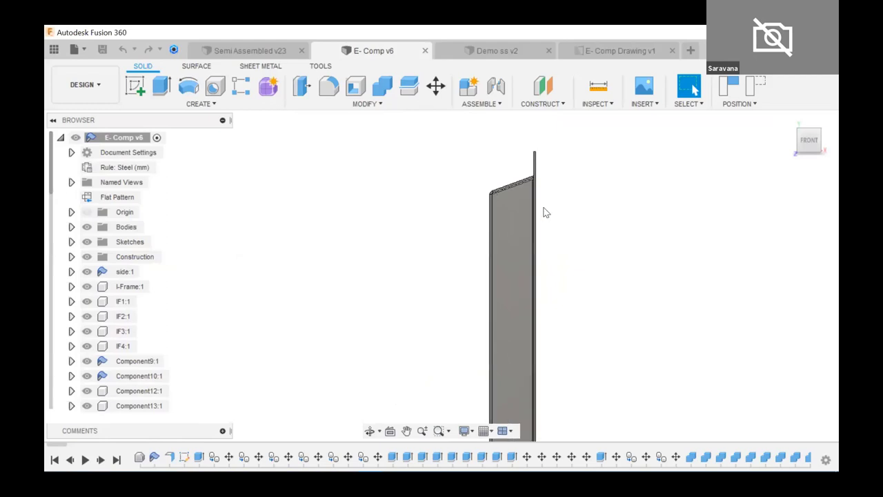
scroll(545, 212, "down", 2)
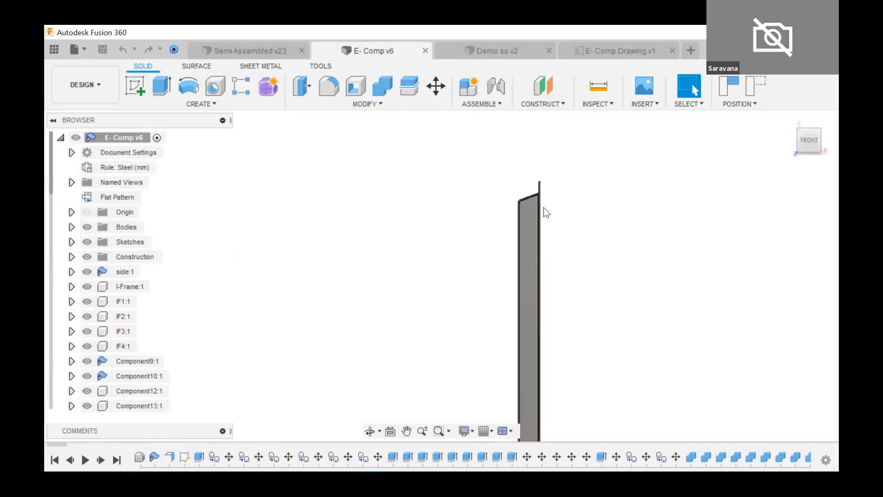
Isolate the flanged side panel, Body17, so the other bodies are hidden.
middle_click_drag(573, 233, 532, 238, "shift")
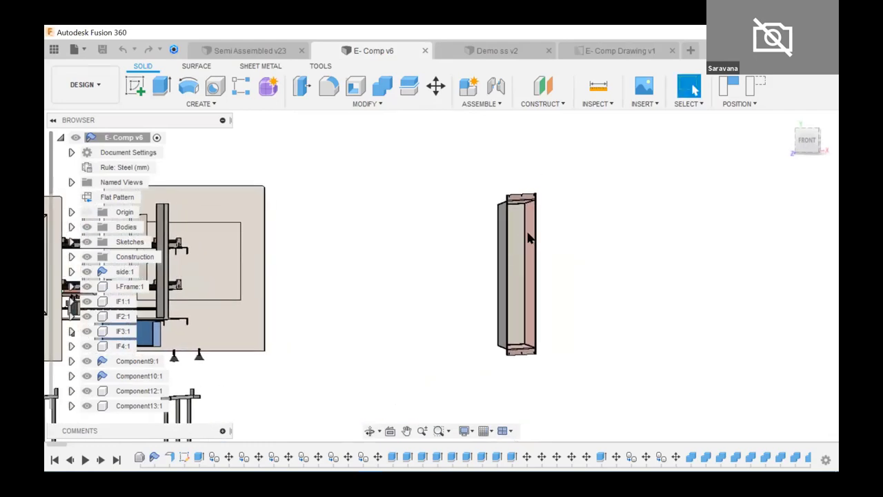
middle_click_drag(551, 296, 493, 305, "shift")
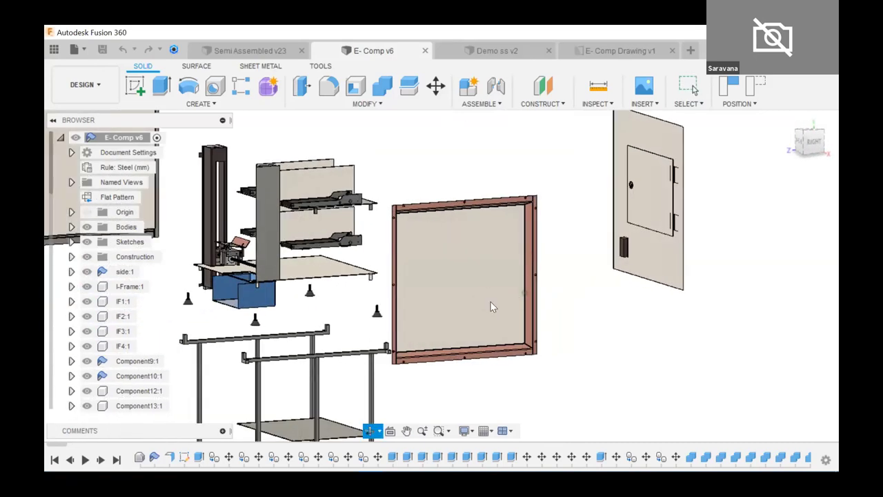
left_click(397, 225)
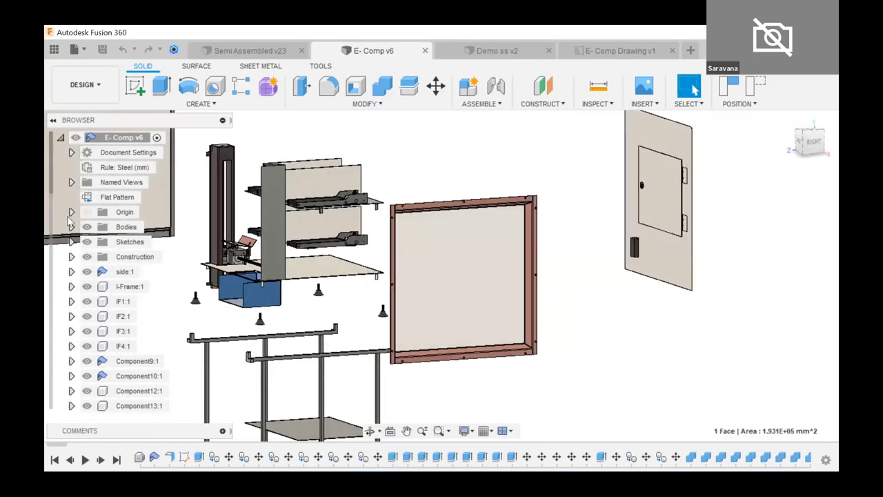
scroll(146, 158, "down", 3)
left_click(142, 153)
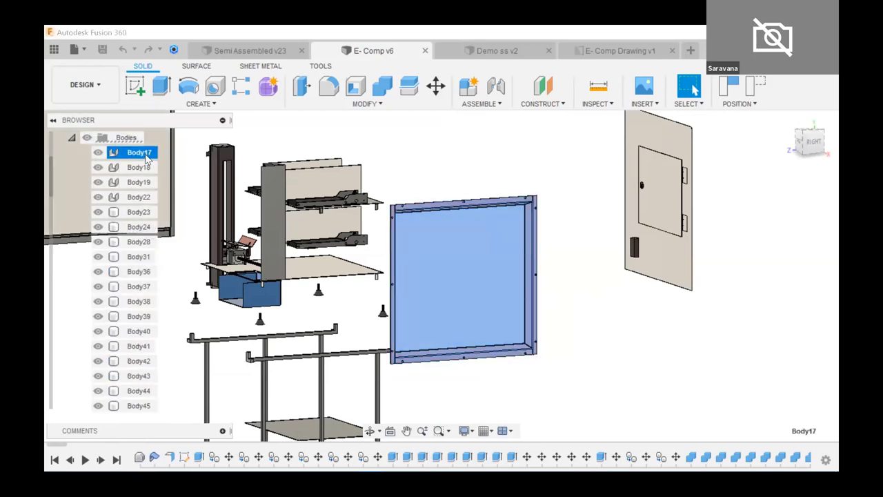
right_click(147, 156)
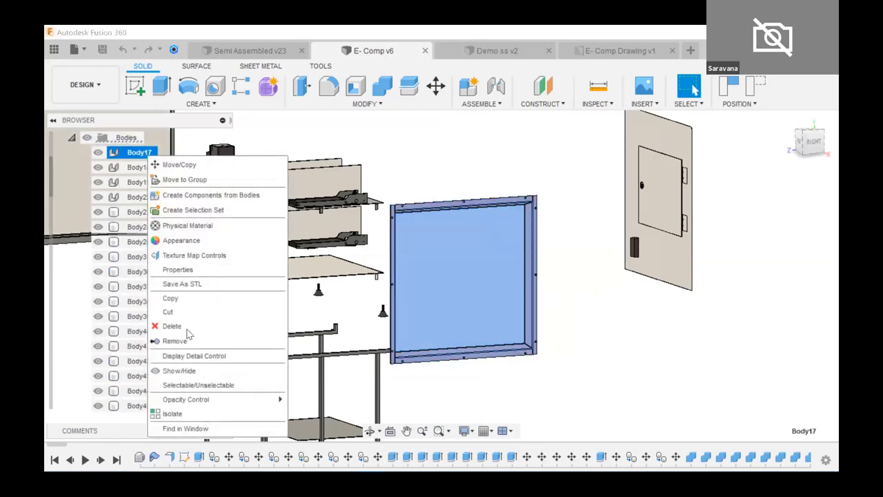
left_click(173, 414)
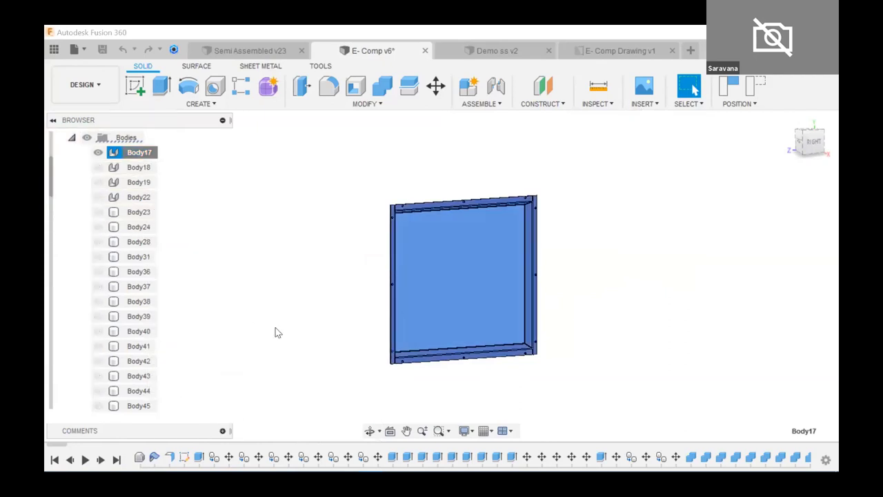
Examine the isolated panel's flanges, countersunk holes and corner relief gaps from the right view.
scroll(348, 273, "down", 2)
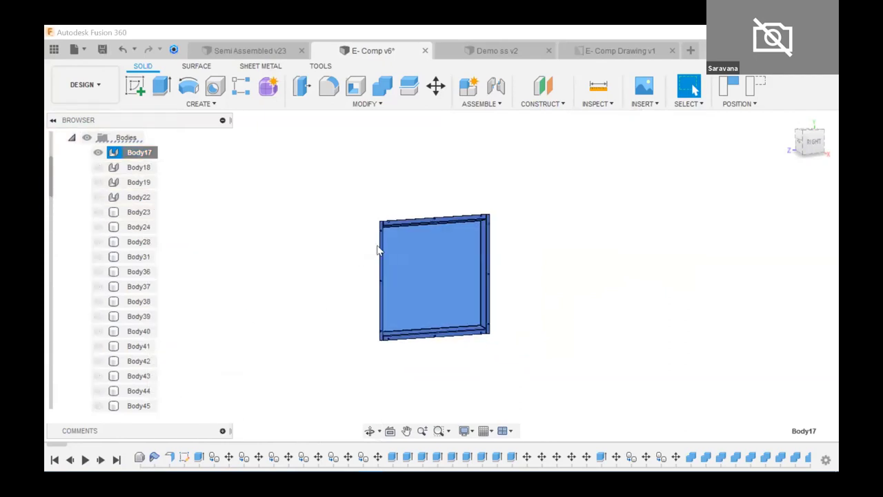
key("Escape")
mouse_move(428, 267)
middle_mouse_down("shift")
mouse_move(404, 262)
mouse_move(442, 270)
middle_mouse_up("shift")
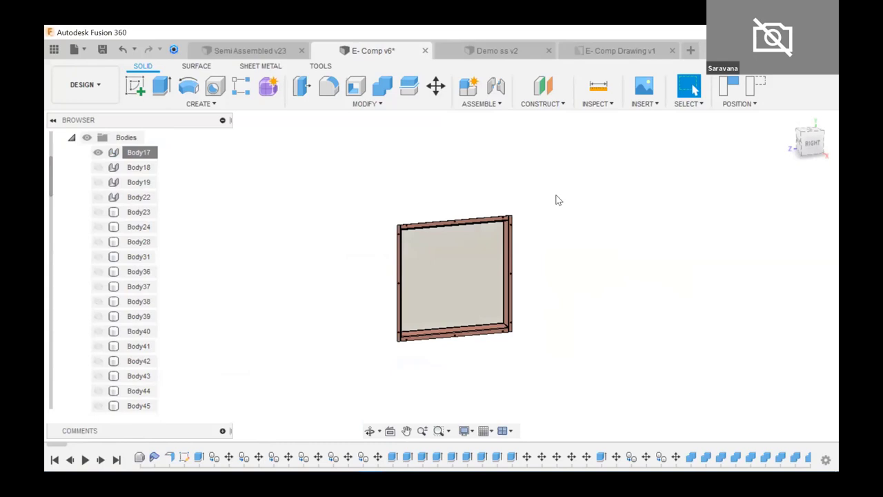
middle_click_drag(467, 194, 373, 193, "shift")
scroll(347, 163, "up", 5)
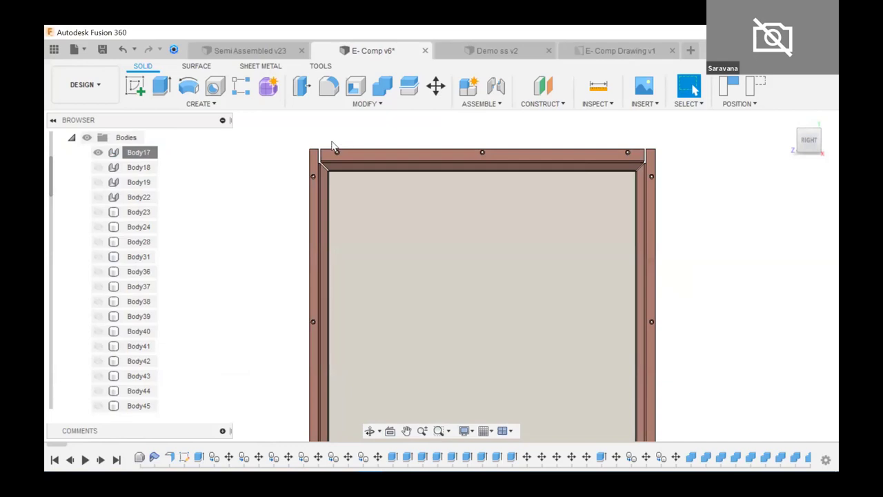
scroll(334, 154, "up", 4)
scroll(334, 153, "up", 2)
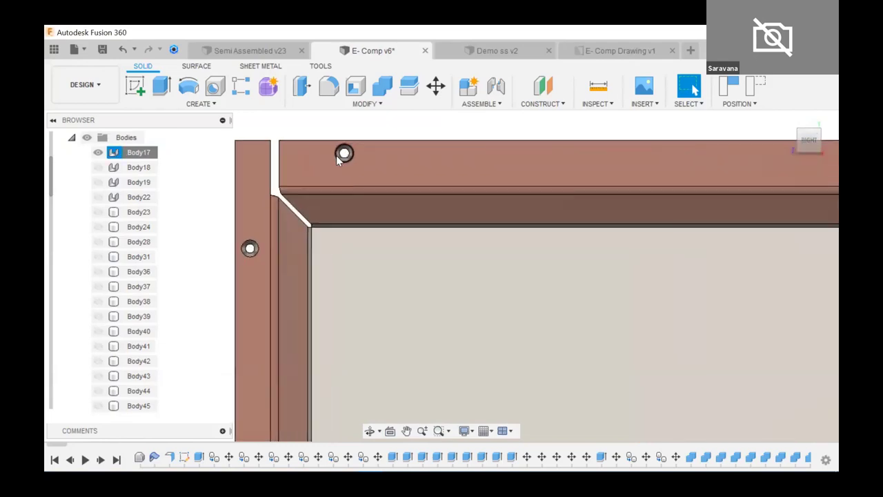
scroll(336, 156, "up", 2)
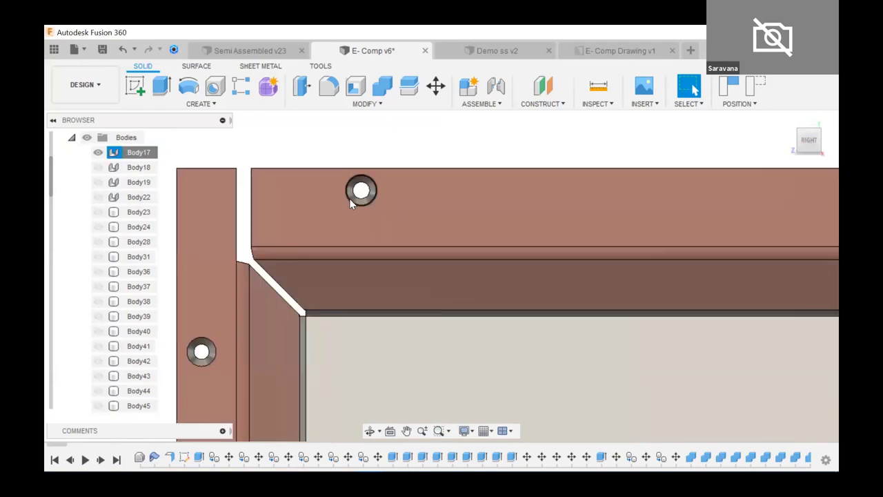
middle_click_drag(349, 198, 404, 192, "shift")
scroll(308, 232, "up", 5)
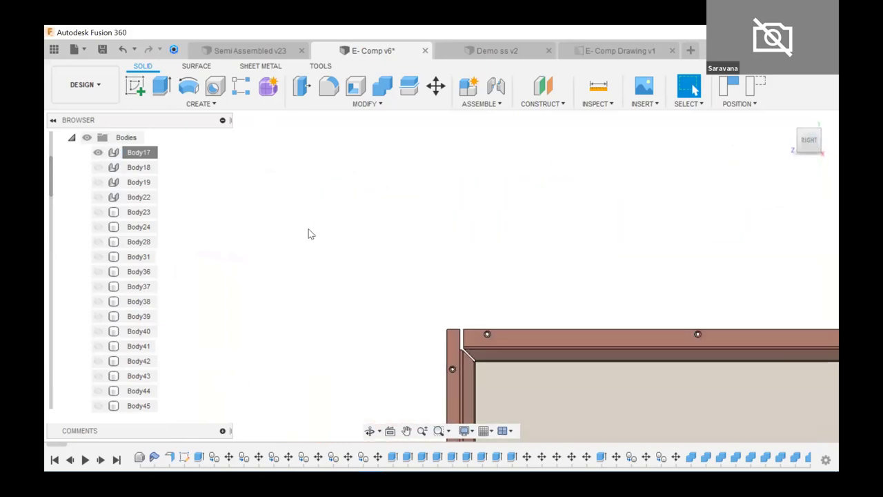
scroll(358, 266, "up", 4)
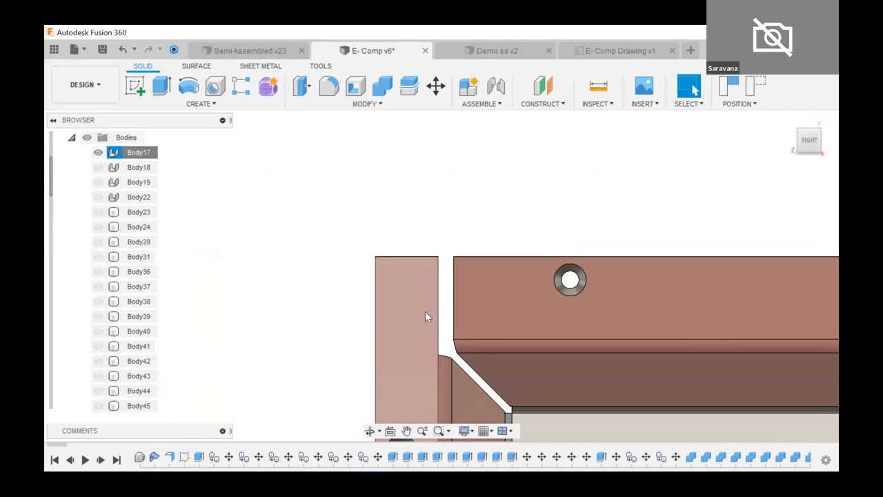
scroll(425, 311, "down", 5)
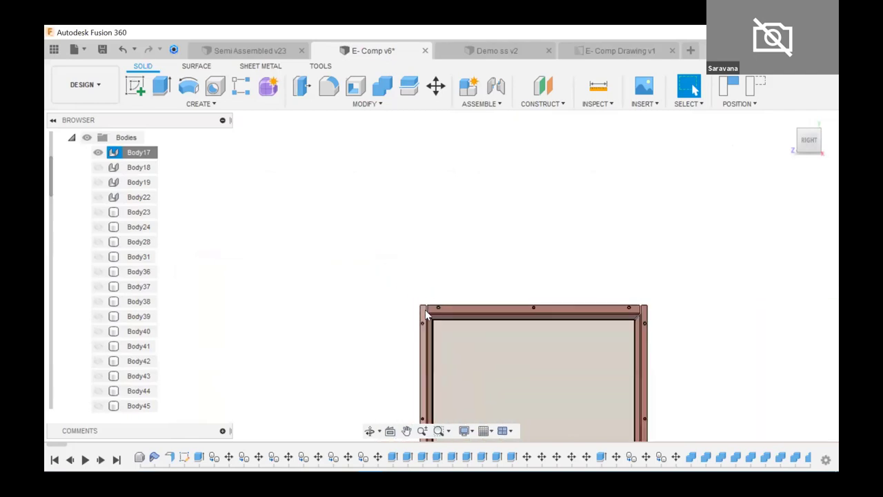
middle_click_drag(425, 312, 350, 191)
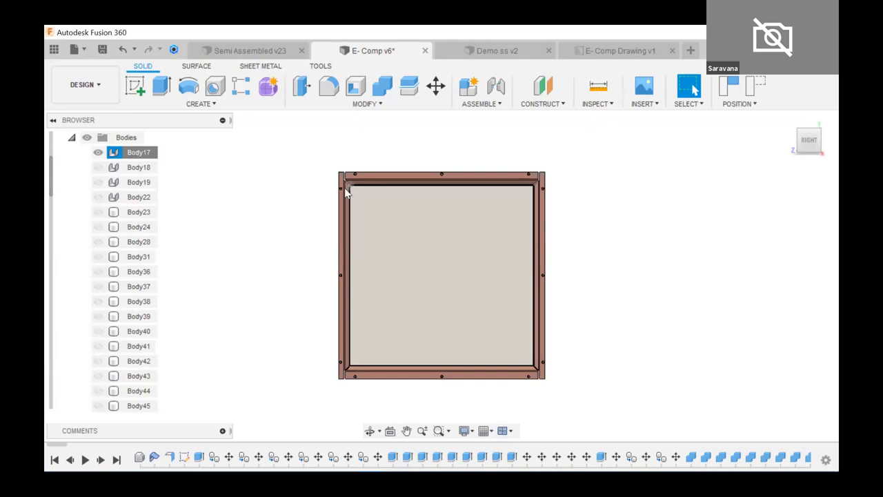
scroll(343, 179, "up", 3)
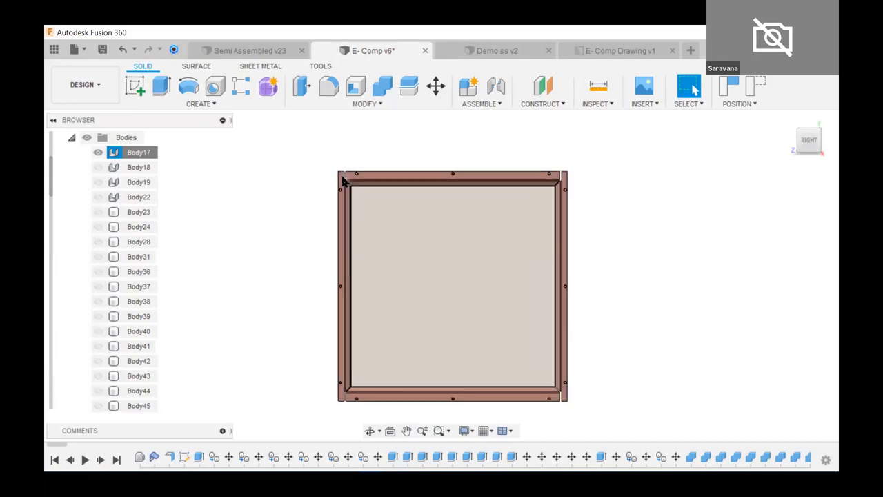
middle_click_drag(343, 179, 329, 162)
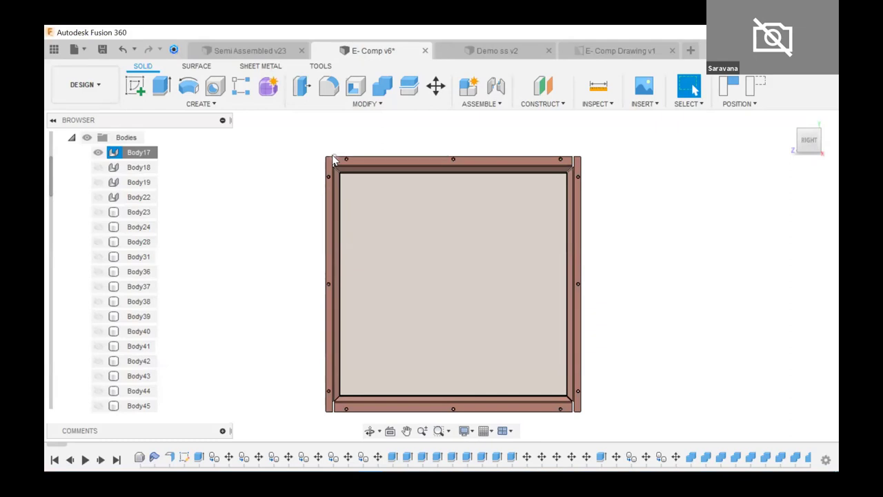
Unfold all bends of the side panel Body17, keeping its large flat outer face as the stationary entity.
middle_click_drag(339, 154, 465, 185, "shift")
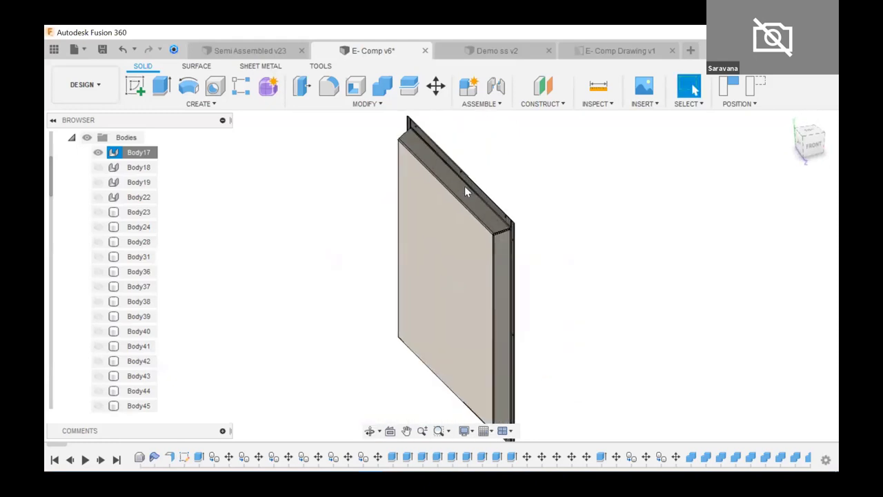
left_click(438, 242)
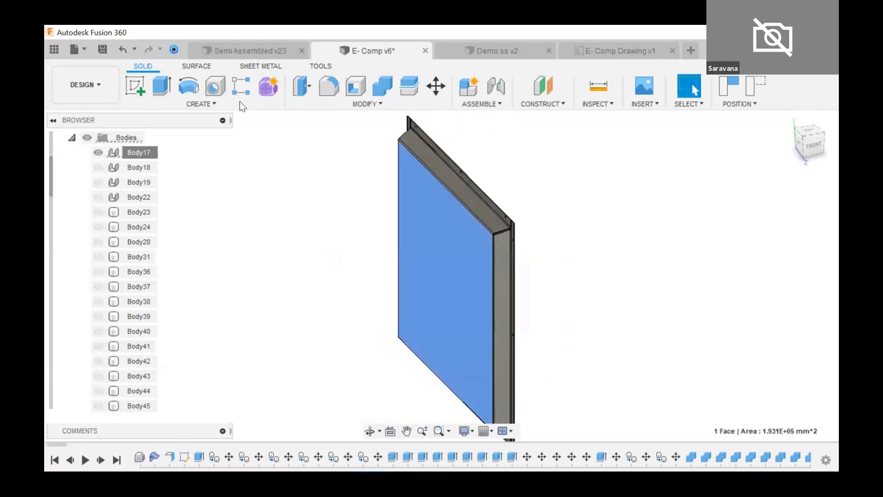
left_click(254, 67)
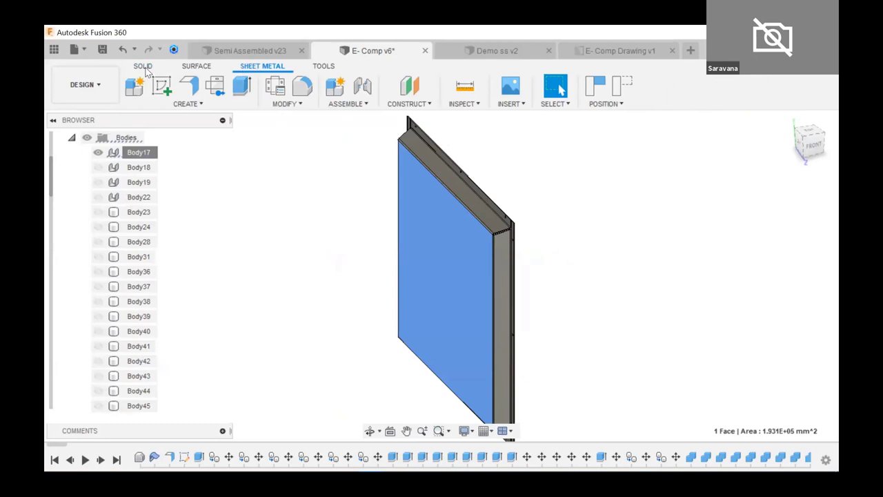
left_click(143, 67)
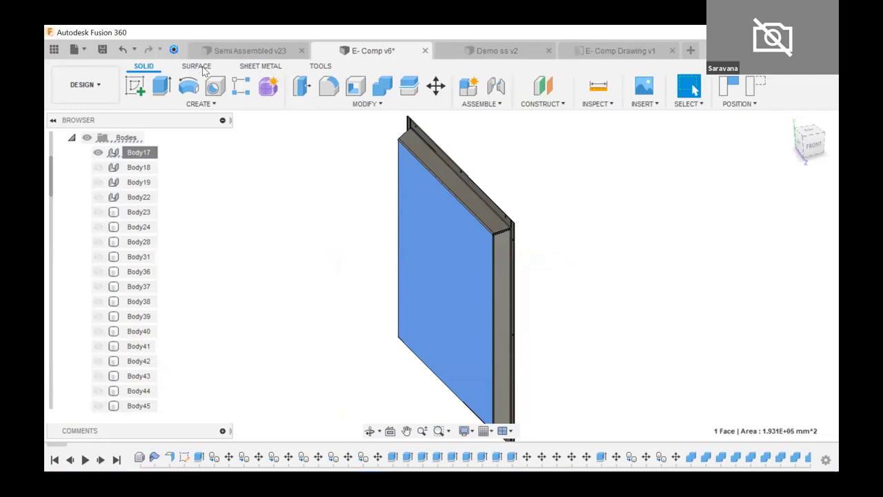
left_click(266, 67)
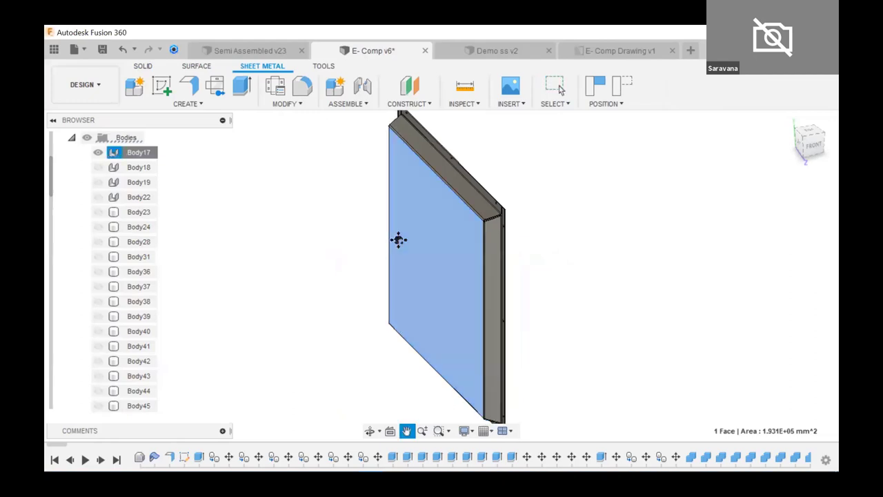
left_click(301, 105)
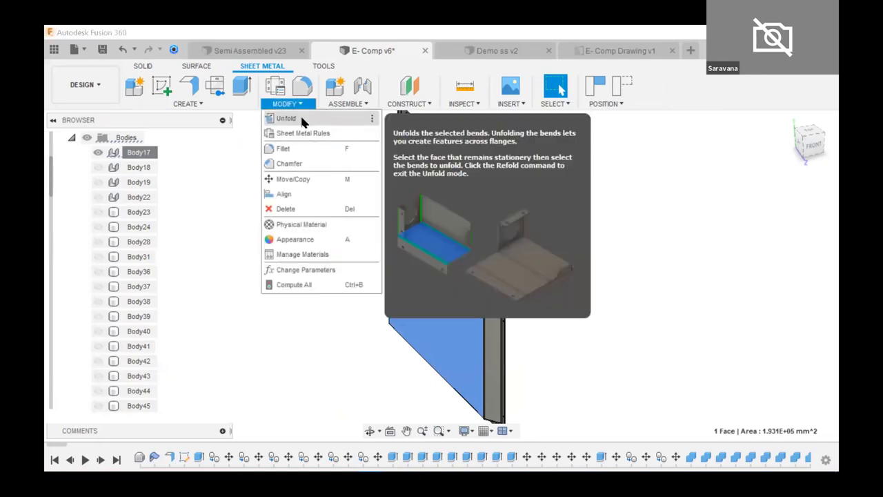
left_click(301, 118)
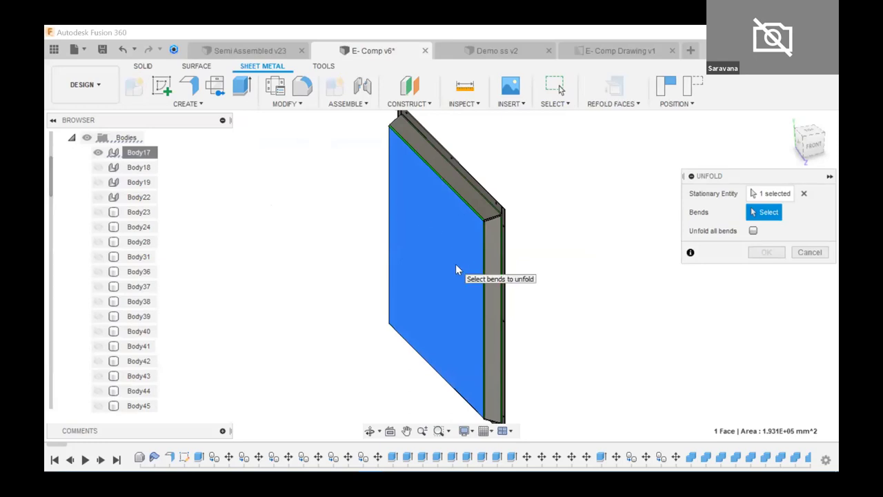
mouse_move(455, 267)
middle_mouse_down("shift")
mouse_move(429, 253)
mouse_move(439, 265)
middle_mouse_up("shift")
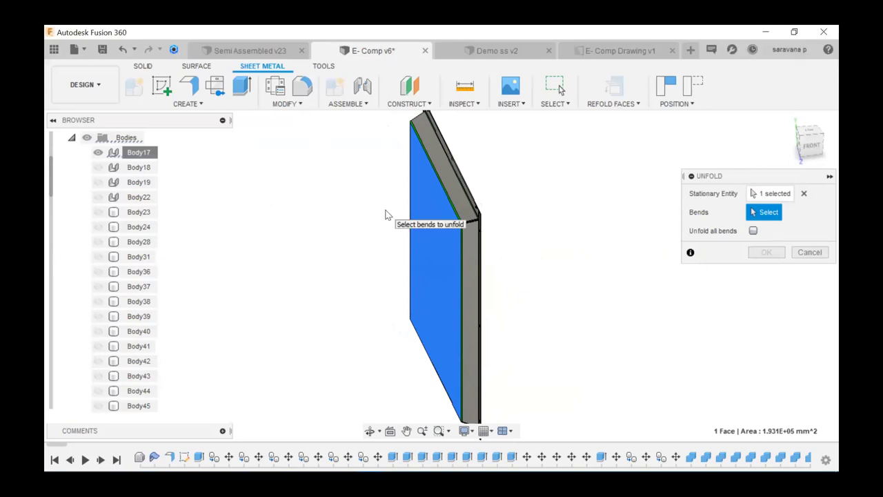
middle_click_drag(386, 213, 409, 237)
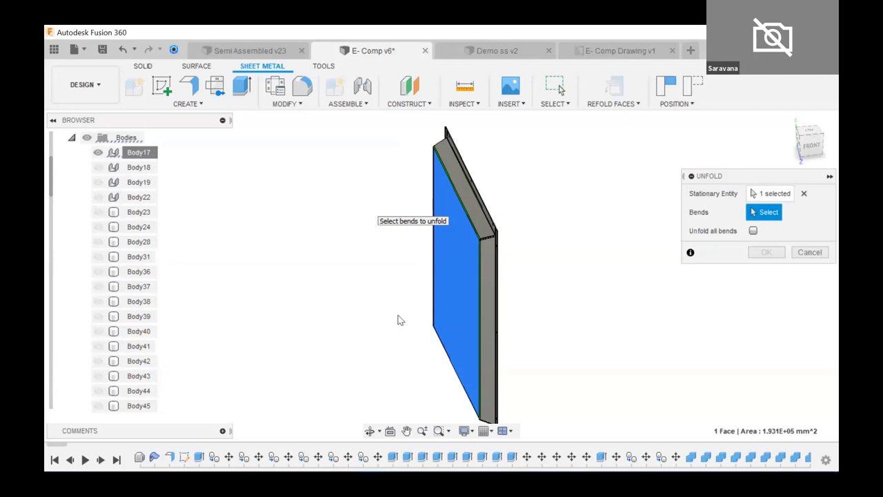
middle_click_drag(396, 311, 433, 311, "shift")
middle_click_drag(414, 283, 395, 261)
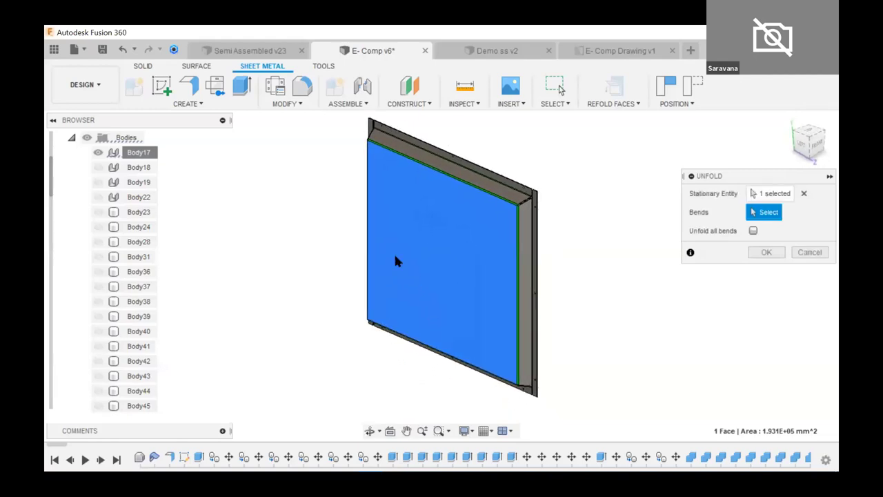
left_click(753, 230)
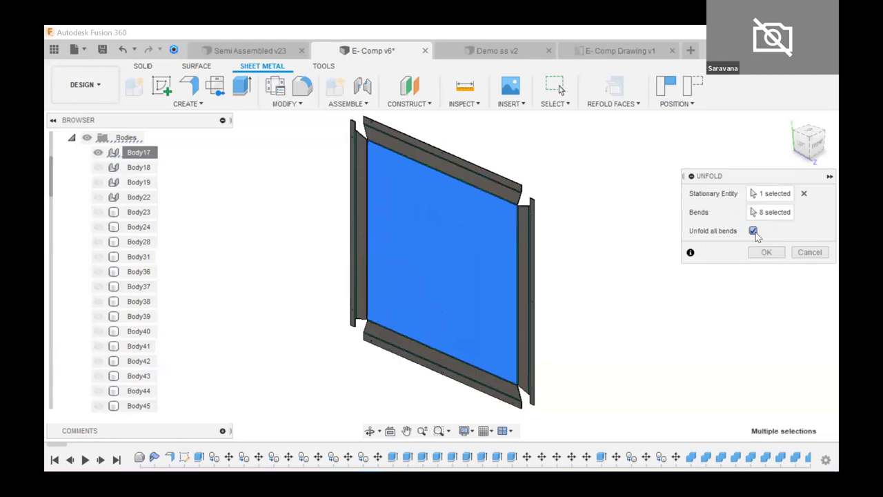
middle_click_drag(643, 269, 532, 256, "shift")
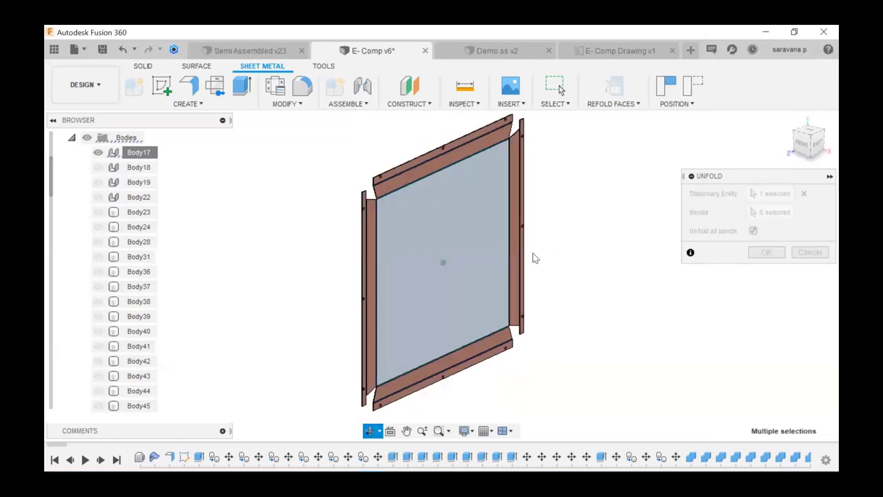
middle_click_drag(757, 271, 782, 205, "shift")
key("Return")
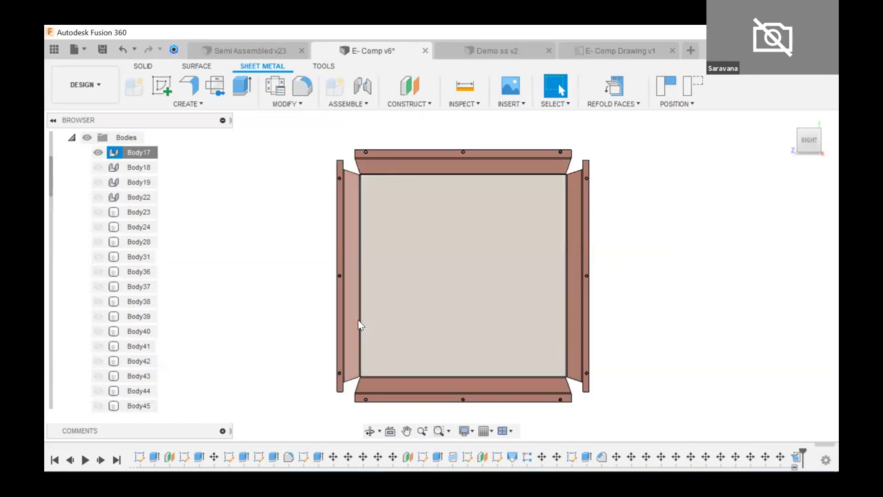
Undo the unfold and the isolation of Body17, and locate the separate flat sheet away from the machine.
scroll(355, 386, "up", 3)
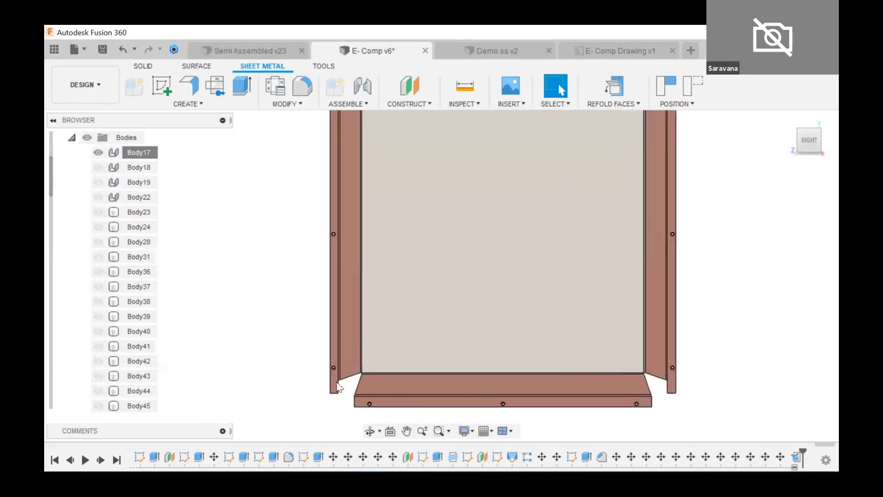
scroll(324, 387, "down", 2)
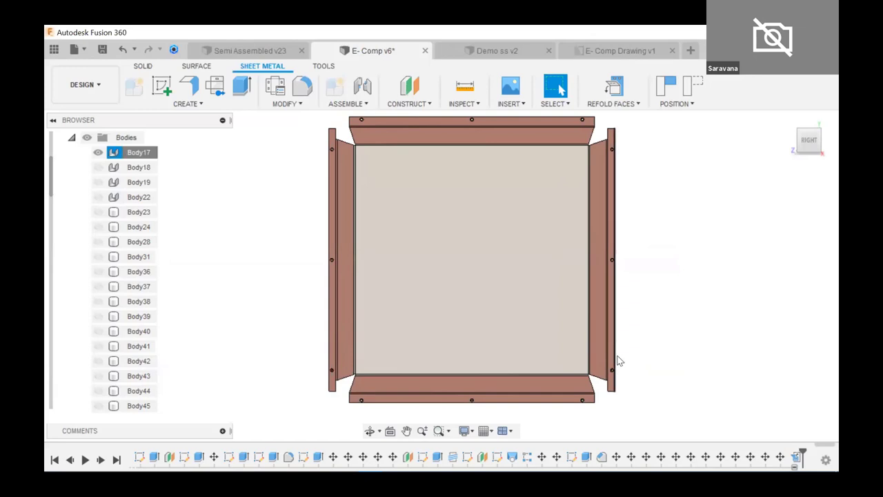
key("ctrl+z")
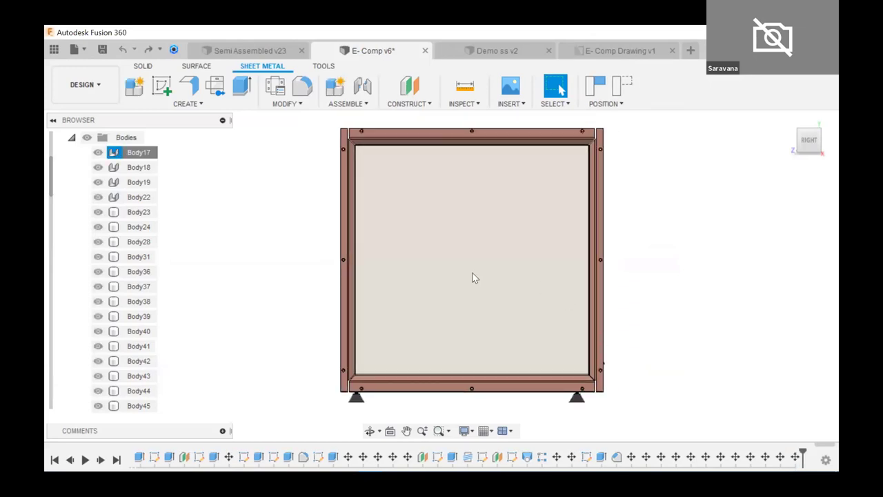
scroll(465, 275, "down", 5)
middle_click_drag(463, 276, 451, 170)
middle_click_drag(460, 335, 448, 148)
middle_click_drag(487, 367, 562, 268, "shift")
scroll(479, 322, "up", 5)
scroll(477, 321, "up", 2)
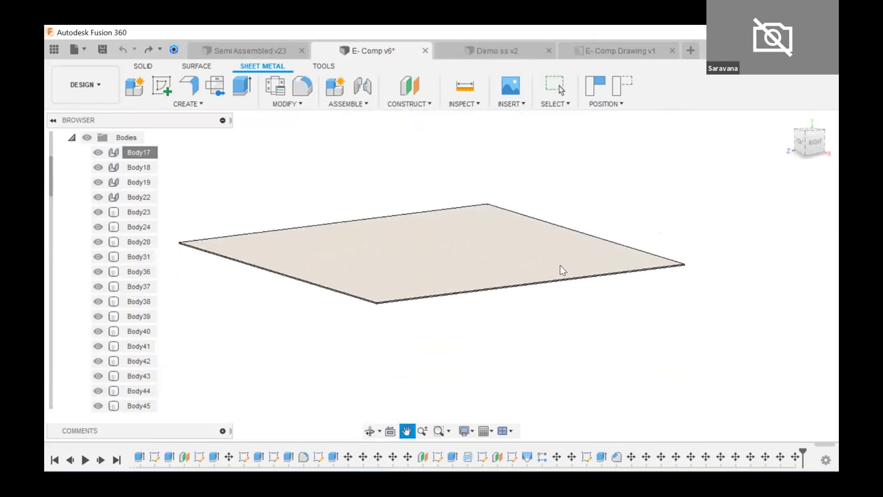
left_click(286, 105)
left_click(284, 120)
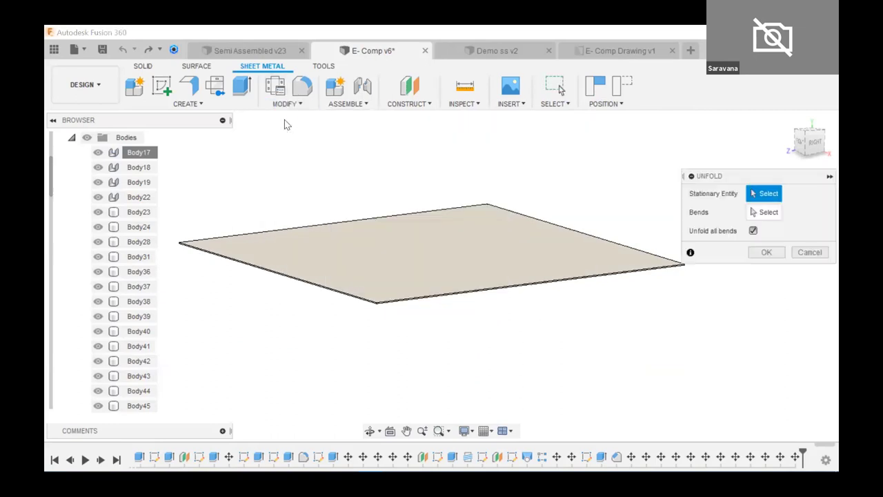
left_click(811, 251)
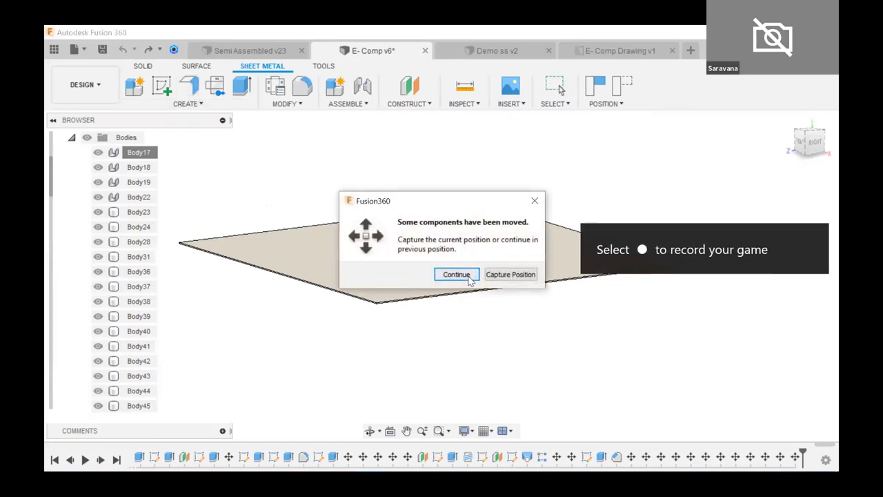
Capture the moved components' position and pick two adjacent lower edges of the flat sheet for a full-edge flange.
left_click(498, 274)
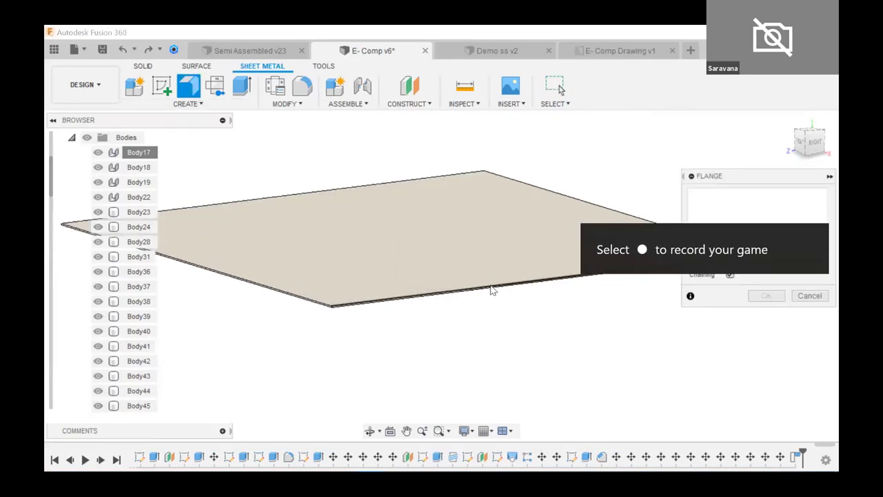
scroll(492, 294, "up", 5)
left_click(491, 296)
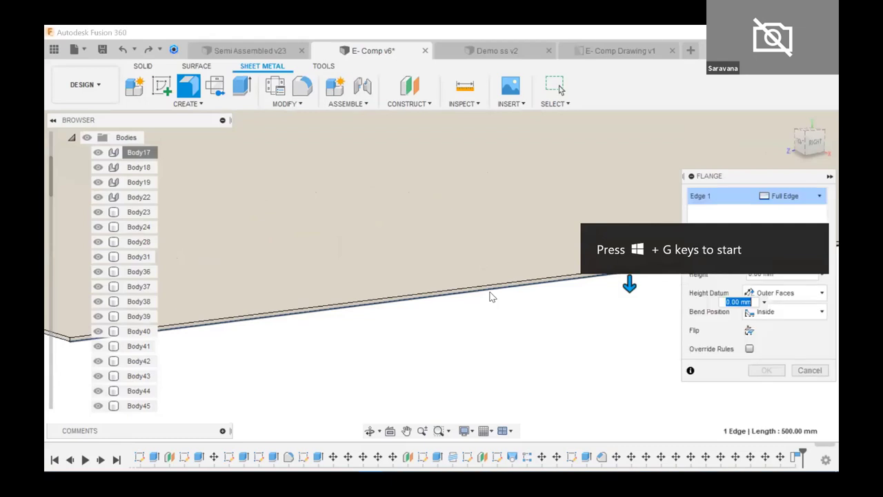
scroll(491, 296, "down", 5)
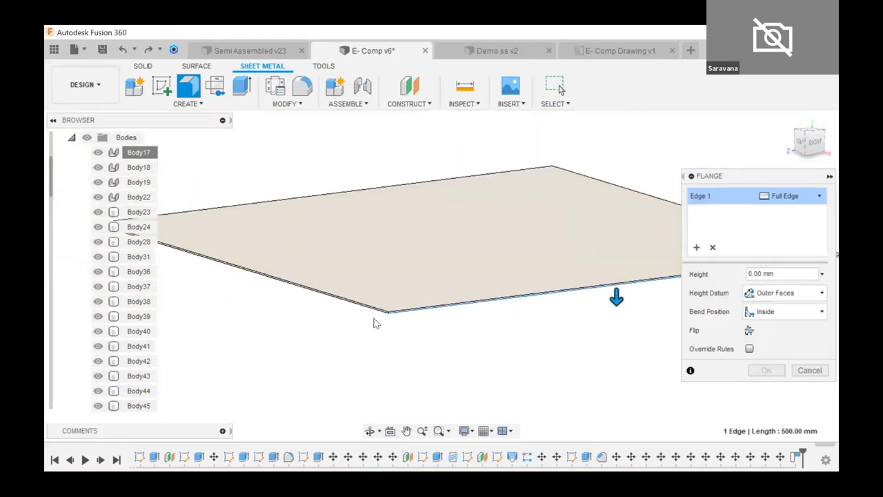
scroll(376, 319, "up", 3)
left_click(373, 322)
scroll(348, 319, "down", 5)
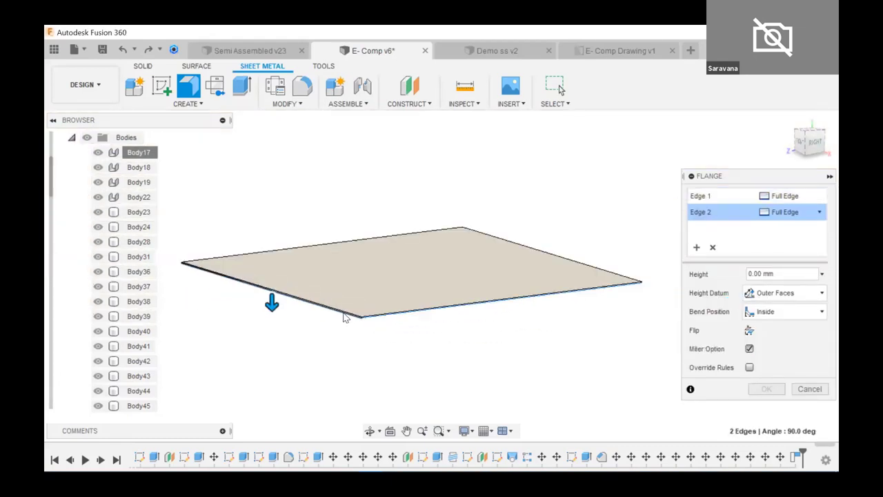
Add the flat sheet's remaining two lower edges to the flange so all four sides are included.
middle_click_drag(512, 315, 454, 311, "shift")
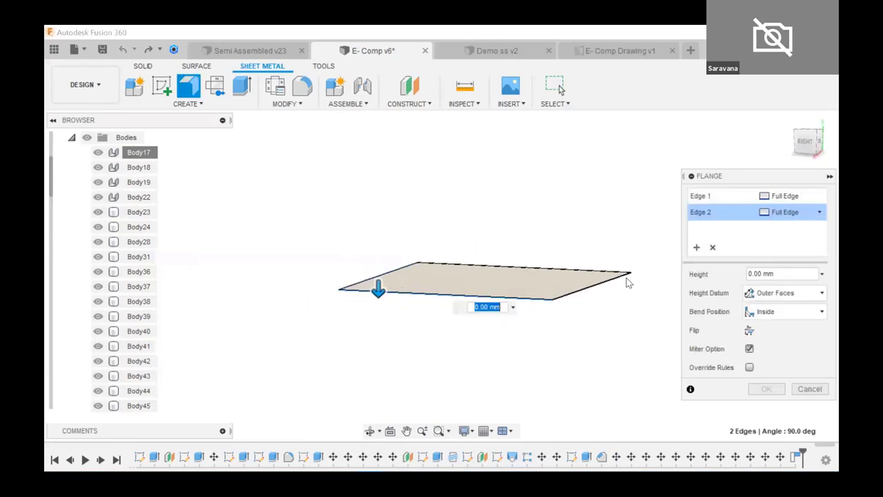
scroll(602, 285, "up", 5)
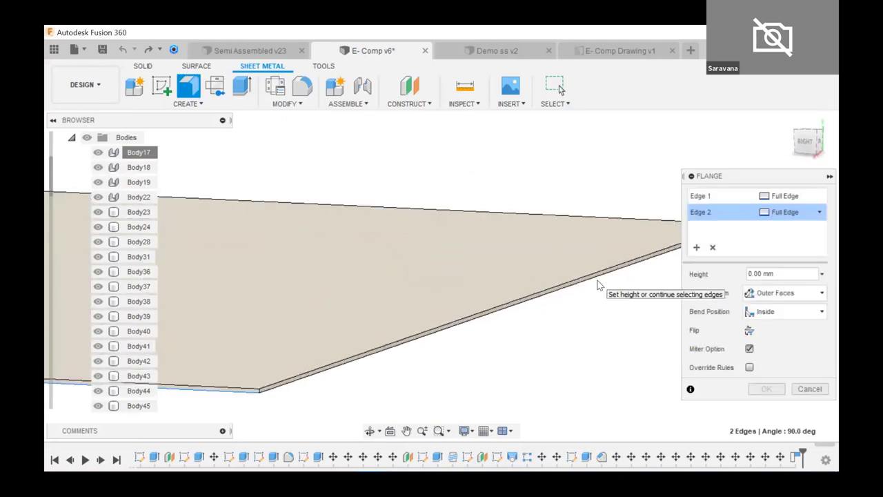
left_click(481, 289)
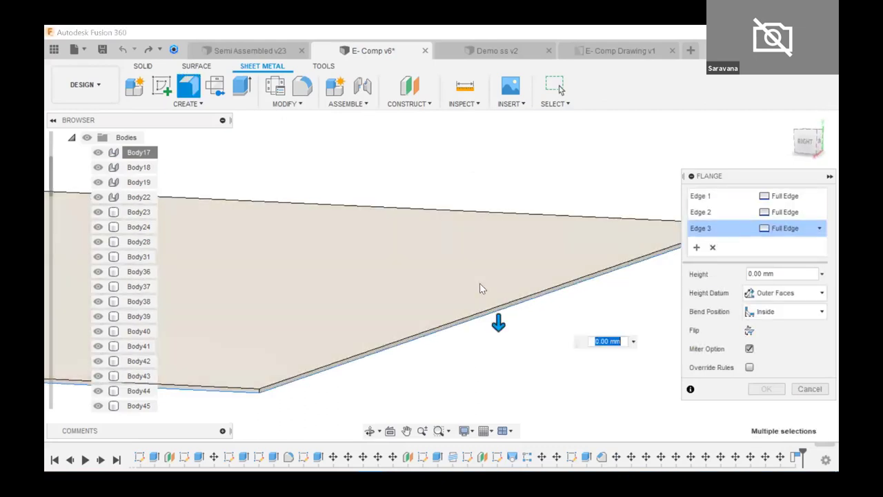
scroll(482, 293, "down", 5)
middle_click_drag(498, 252, 407, 266, "shift")
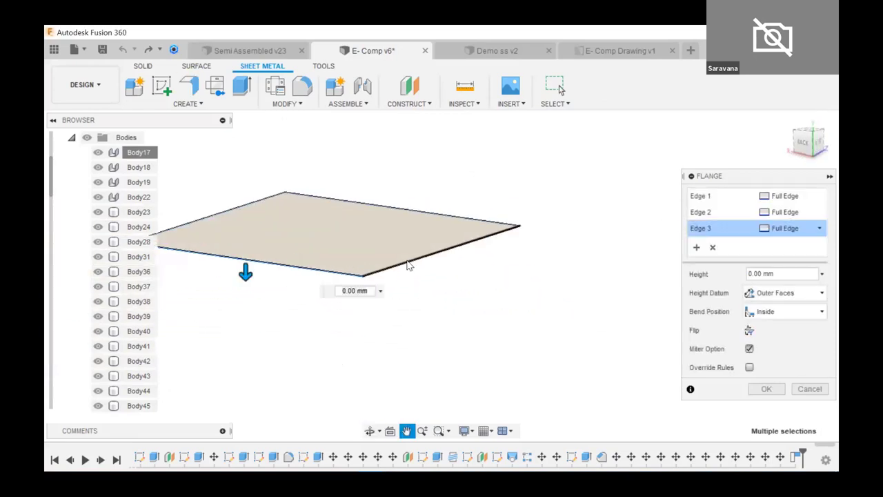
scroll(392, 273, "up", 3)
scroll(391, 276, "up", 2)
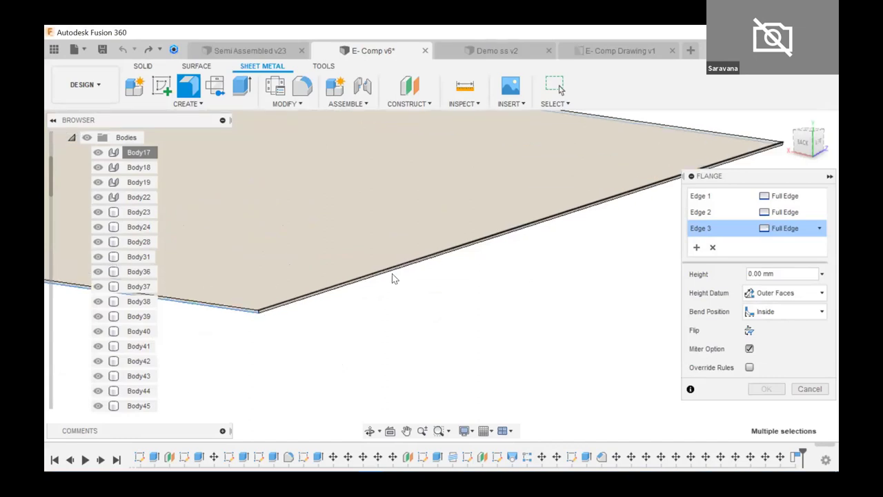
left_click(438, 274)
scroll(444, 276, "down", 4)
Create the four-sided flange with a height of 50 mm and an angle of 45 degrees.
middle_click_drag(454, 292, 463, 272, "shift")
scroll(463, 261, "up", 2)
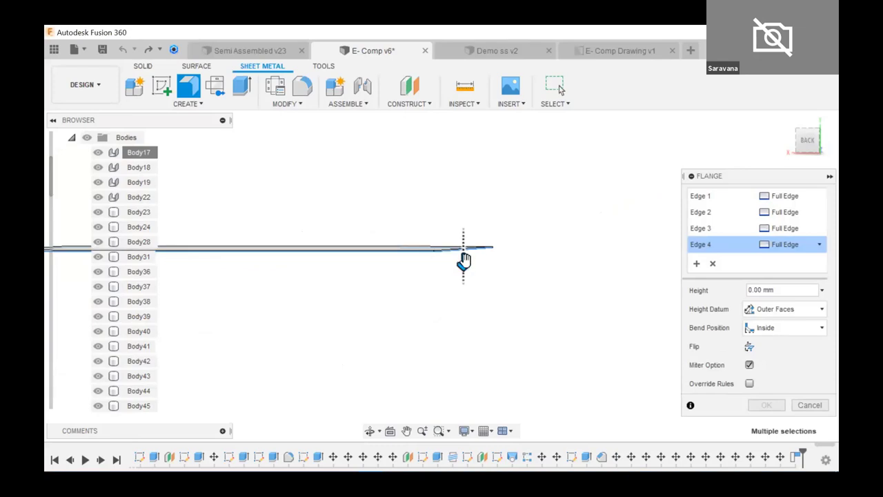
left_click_drag(464, 261, 463, 291)
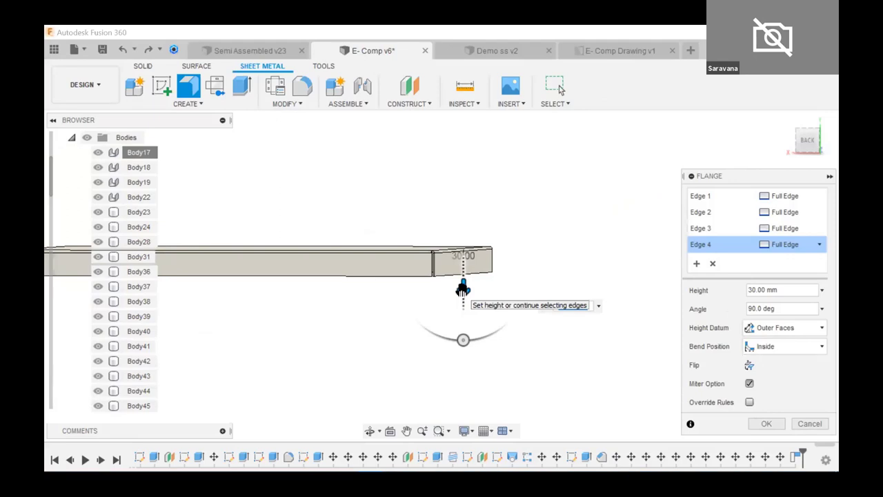
left_click_drag(462, 289, 465, 303)
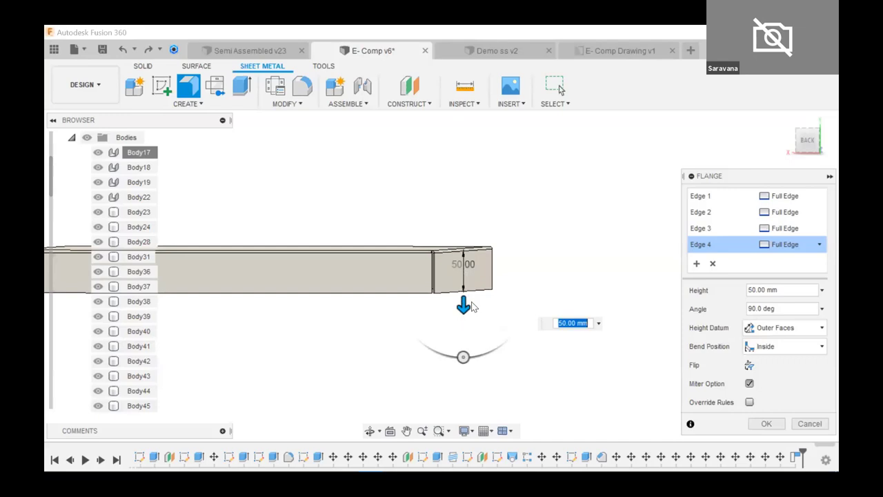
left_click(465, 260)
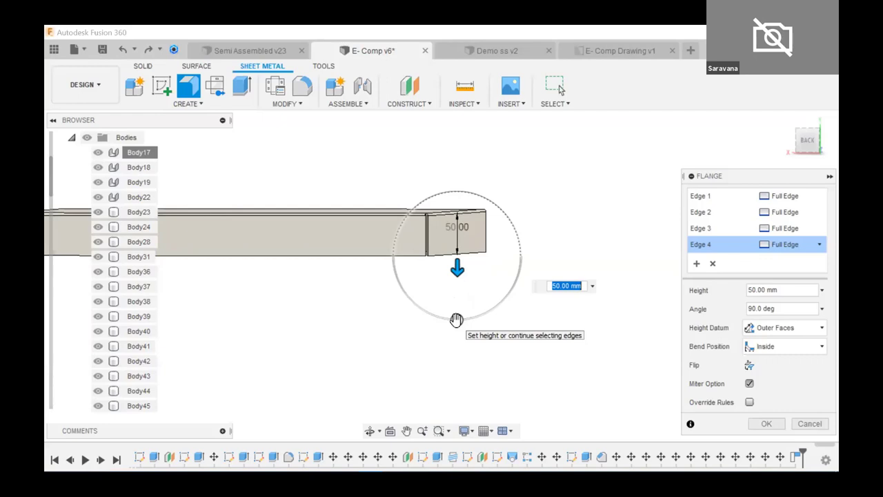
left_click_drag(458, 320, 504, 303)
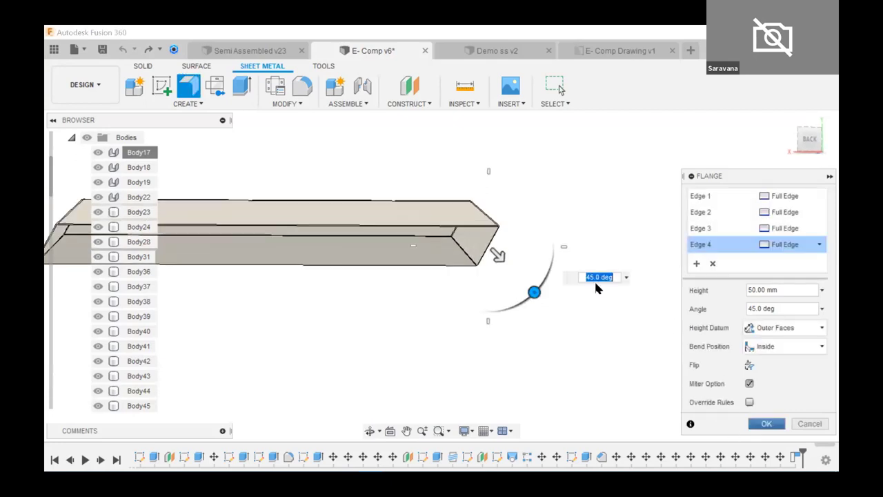
left_click(766, 424)
Start another full-edge flange on the free outer edge of the sheet's sloped end flange and view it from the back.
middle_click_drag(543, 308, 481, 230, "shift")
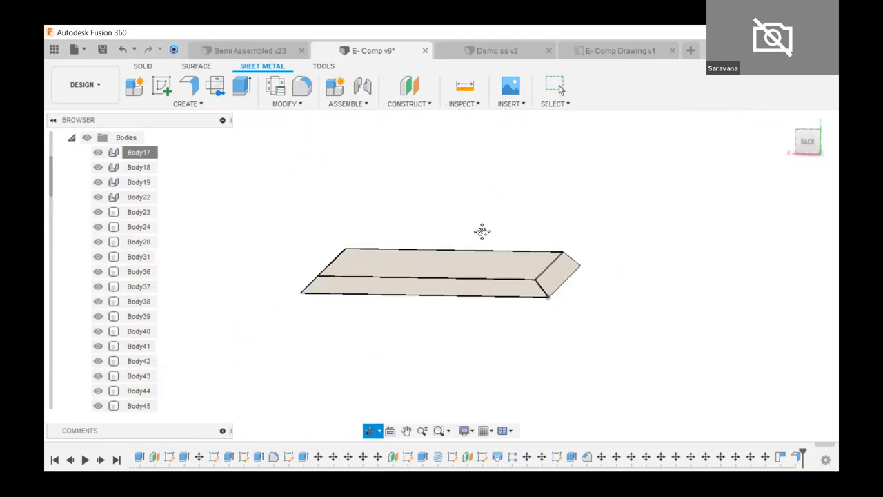
left_click(189, 85)
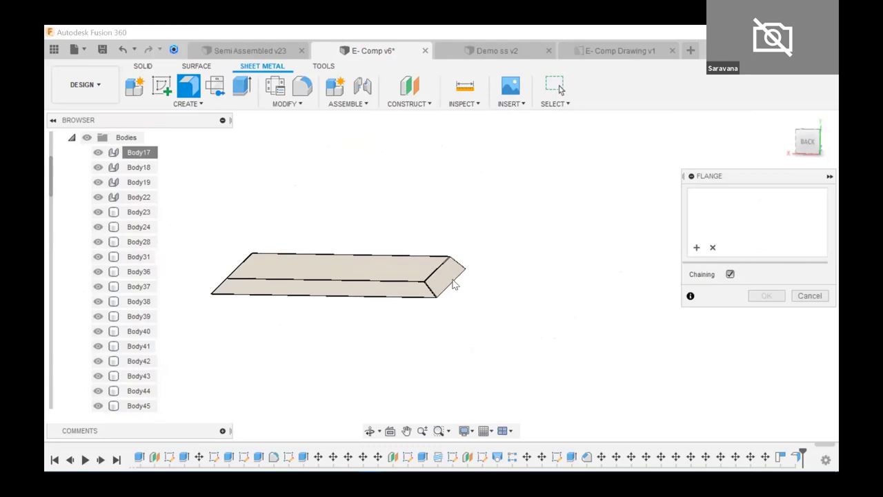
scroll(386, 373, "up", 5)
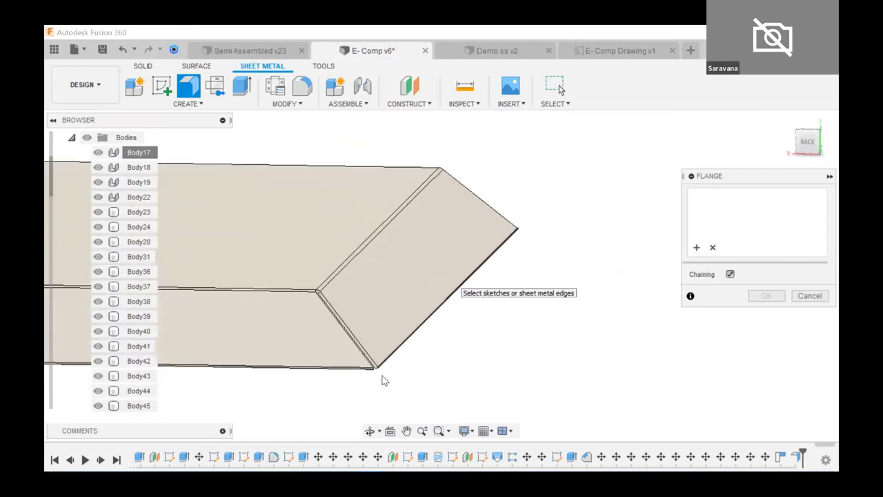
scroll(431, 319, "up", 5)
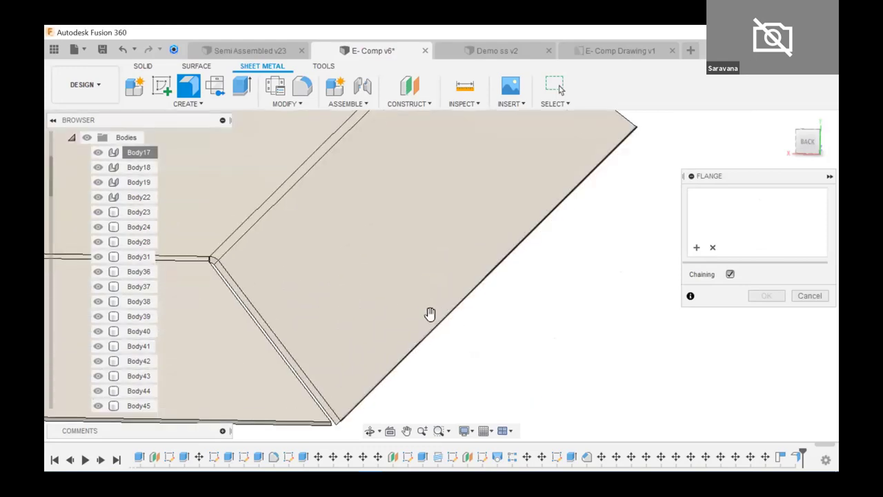
left_click(433, 314)
left_click(806, 142)
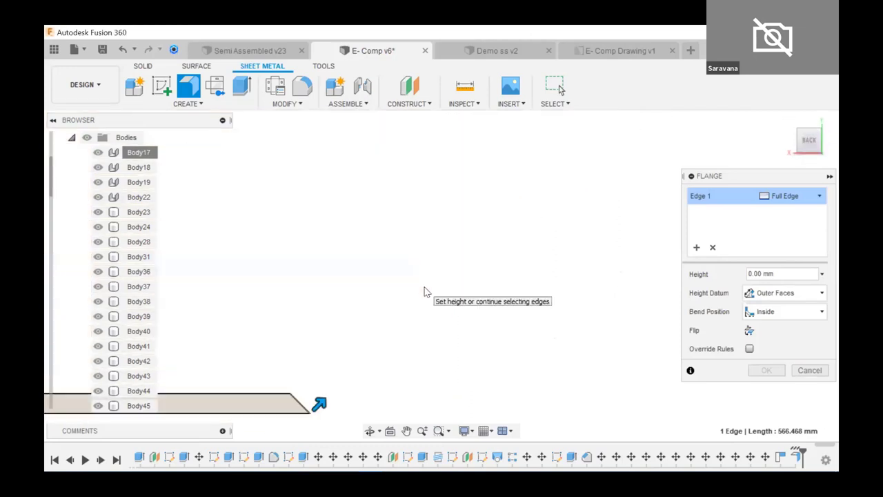
Extend the new flange from the sloped flange's outer edge to a height of 40 mm.
middle_click_drag(384, 319, 520, 191)
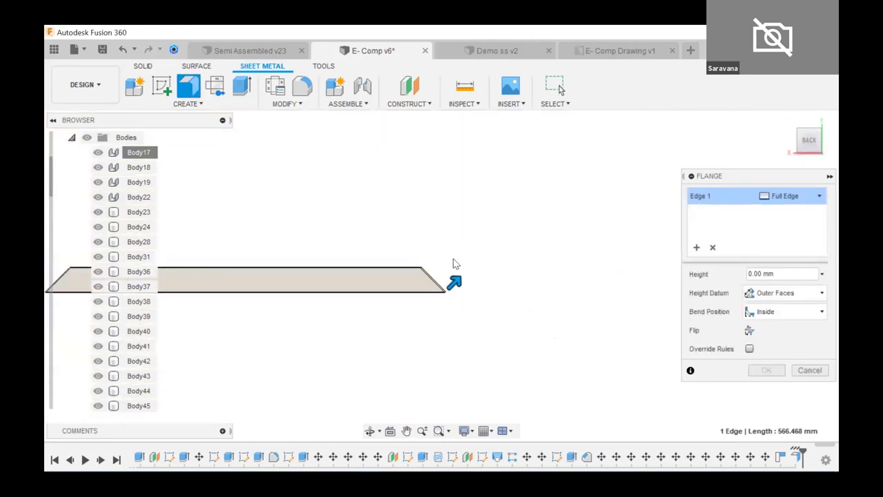
scroll(442, 276, "up", 2)
scroll(427, 287, "up", 4)
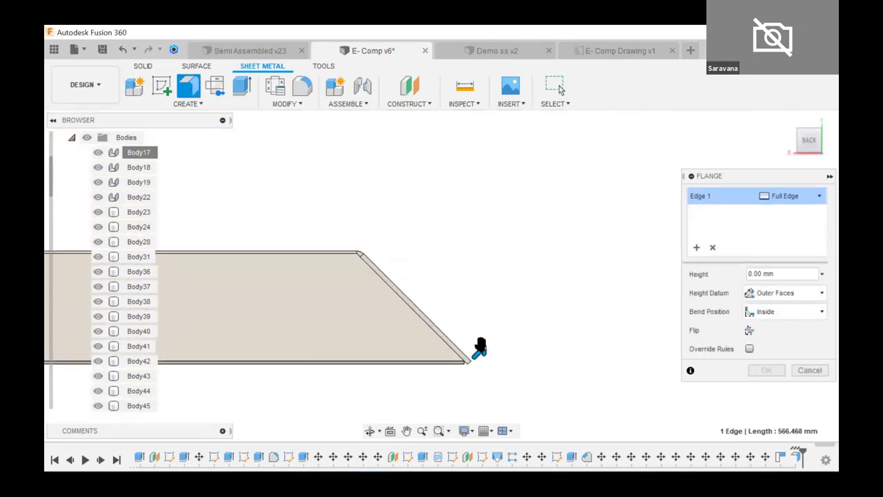
scroll(481, 345, "up", 1)
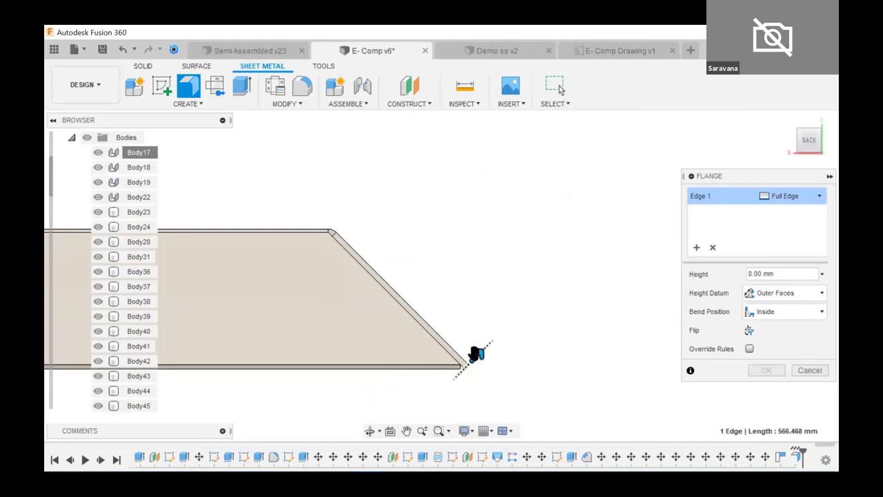
left_click_drag(478, 352, 584, 248)
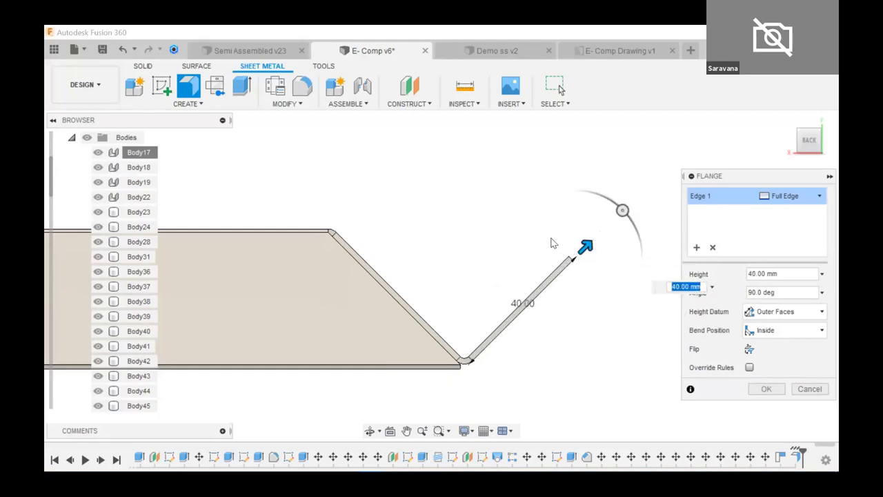
Try an angle of 50 degrees for the new flange and examine its bend up close.
scroll(497, 274, "up", 1)
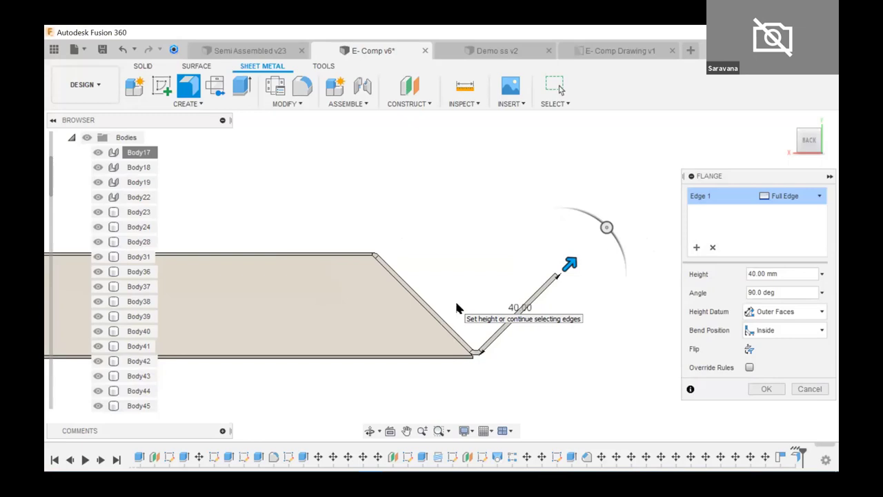
scroll(569, 261, "up", 2)
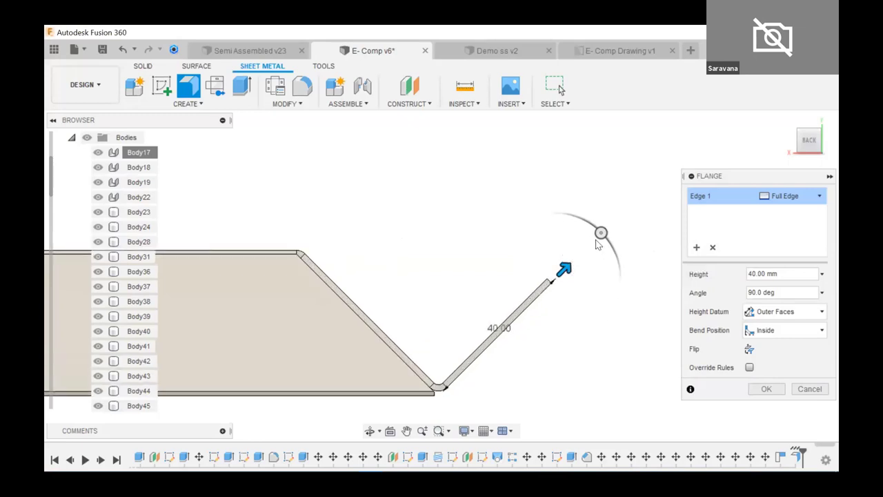
left_click_drag(600, 233, 601, 287)
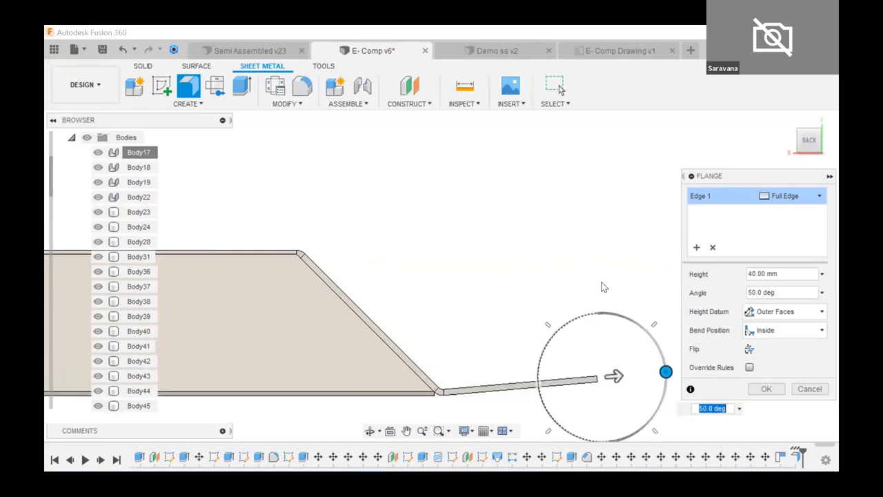
scroll(556, 274, "up", 3)
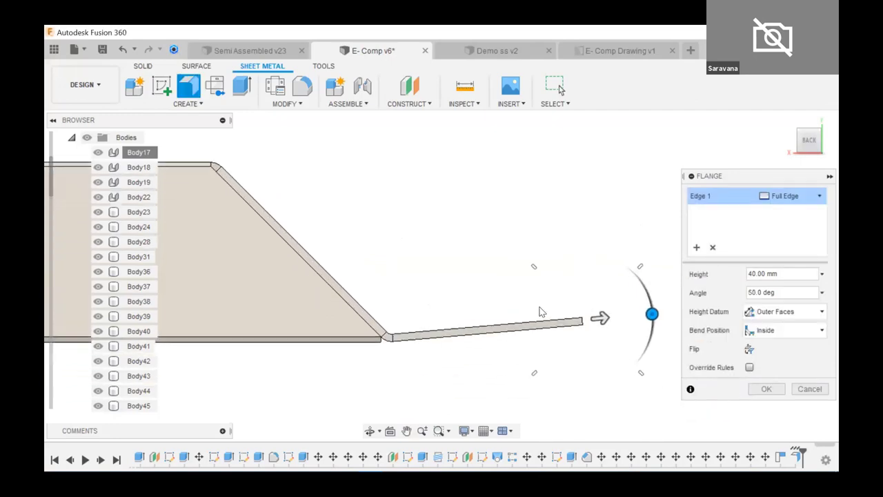
scroll(543, 314, "up", 1)
scroll(407, 342, "up", 2)
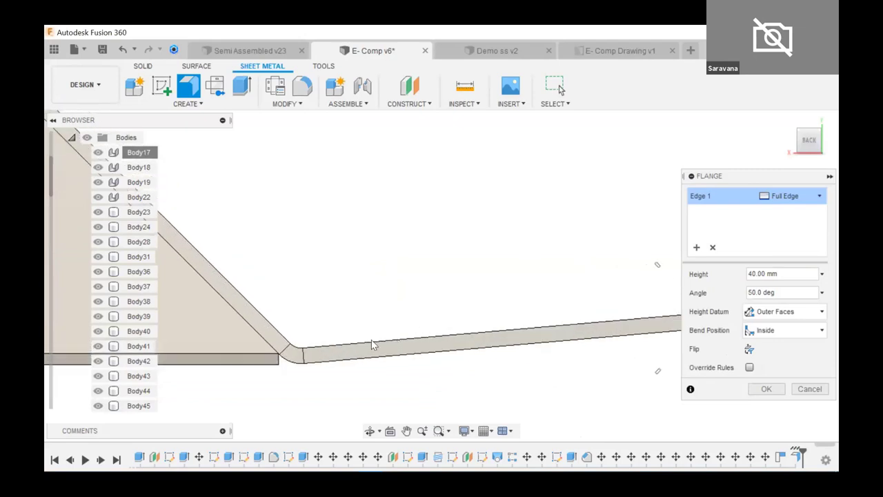
scroll(365, 345, "up", 1)
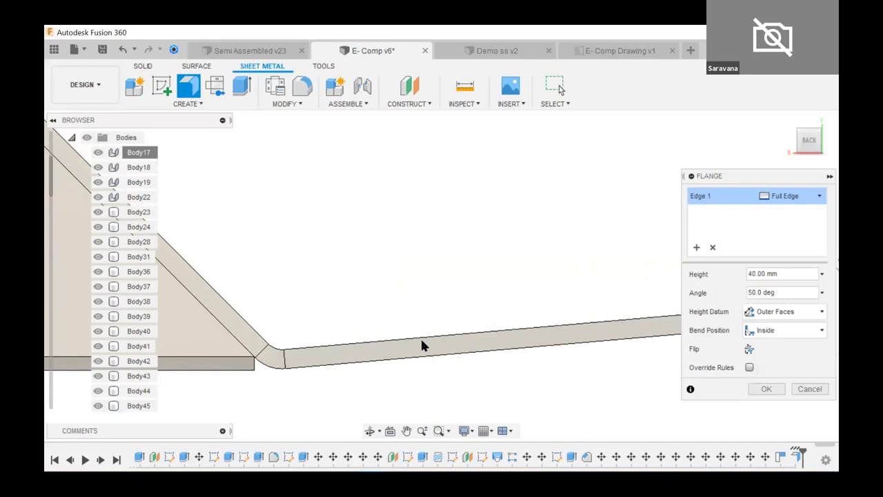
Set the new flange's angle to 45 degrees and check its alignment with the sheet's lower edge.
scroll(422, 345, "down", 3)
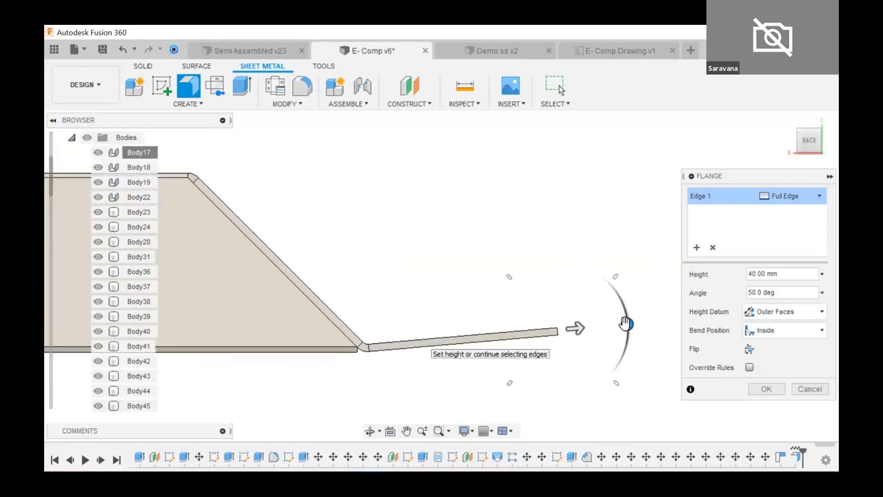
left_click_drag(625, 325, 626, 321)
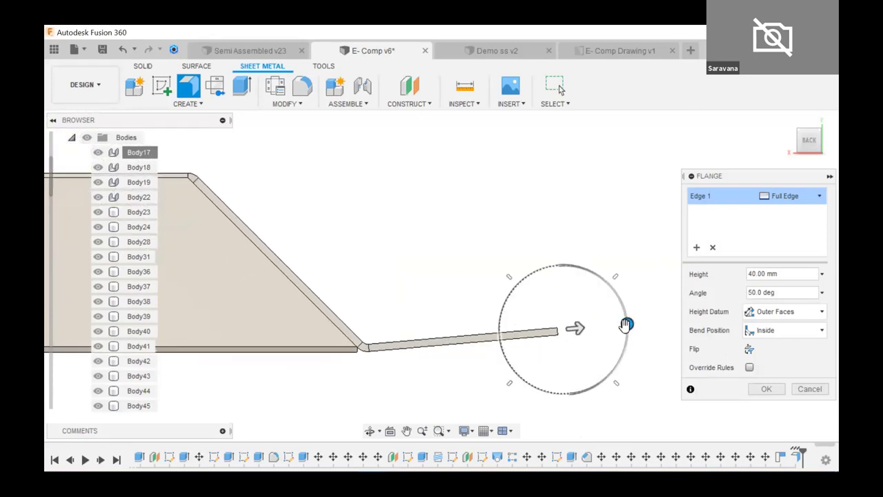
scroll(540, 348, "down", 1)
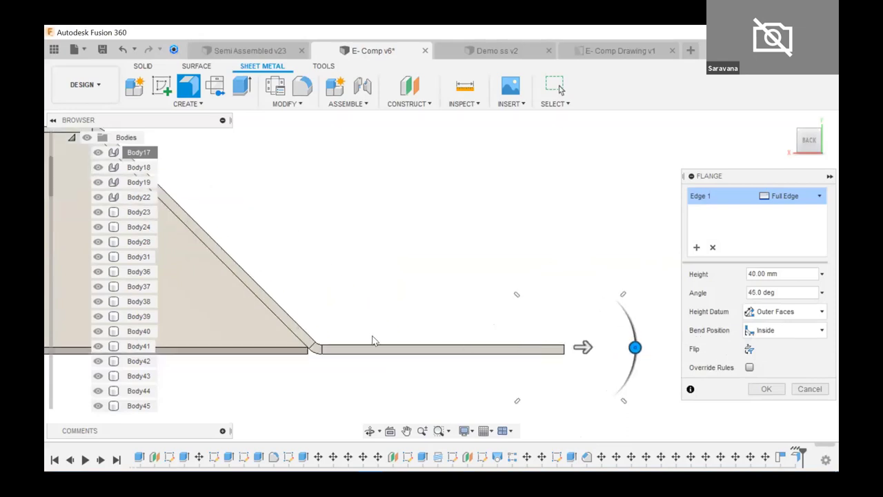
scroll(470, 349, "up", 4)
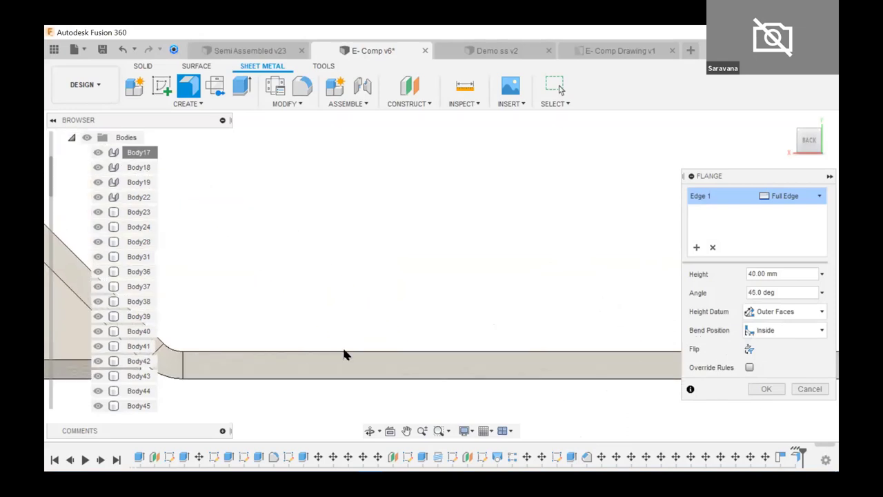
scroll(376, 351, "down", 3)
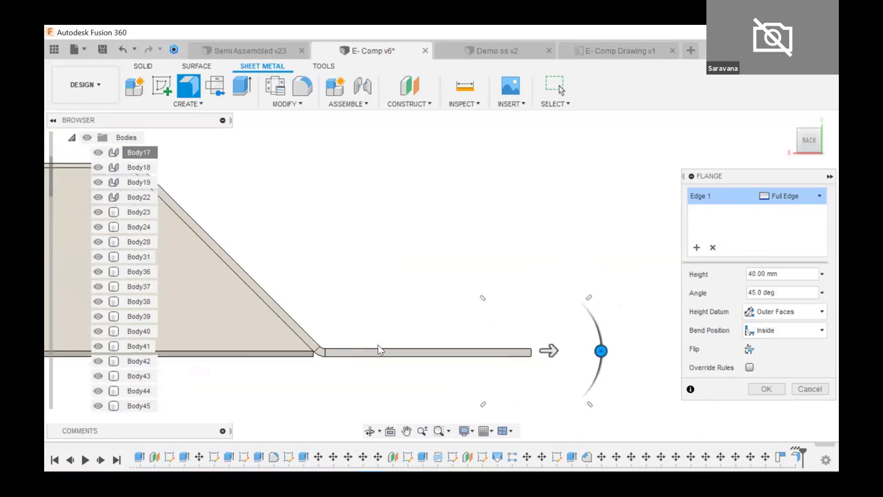
scroll(387, 349, "down", 2)
scroll(386, 347, "down", 3)
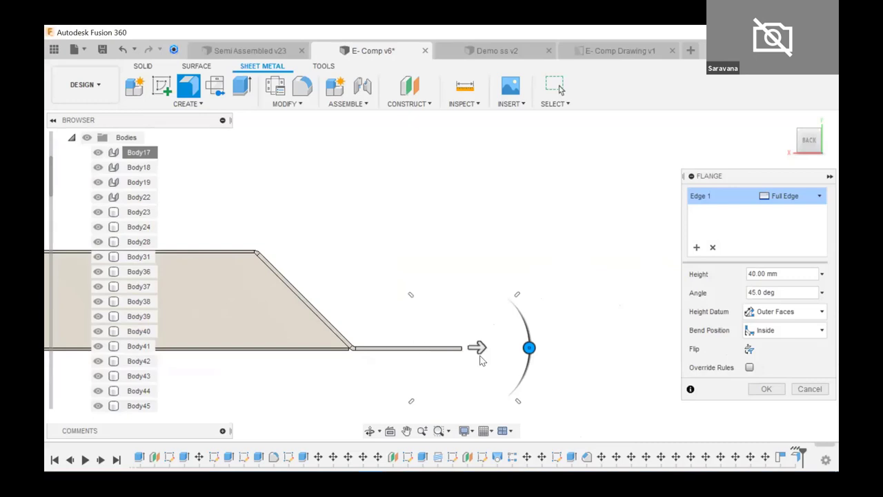
Swing the new flange's angle to 90 degrees and back to 45 degrees, and create the 40 mm flange.
left_click_drag(522, 350, 519, 287)
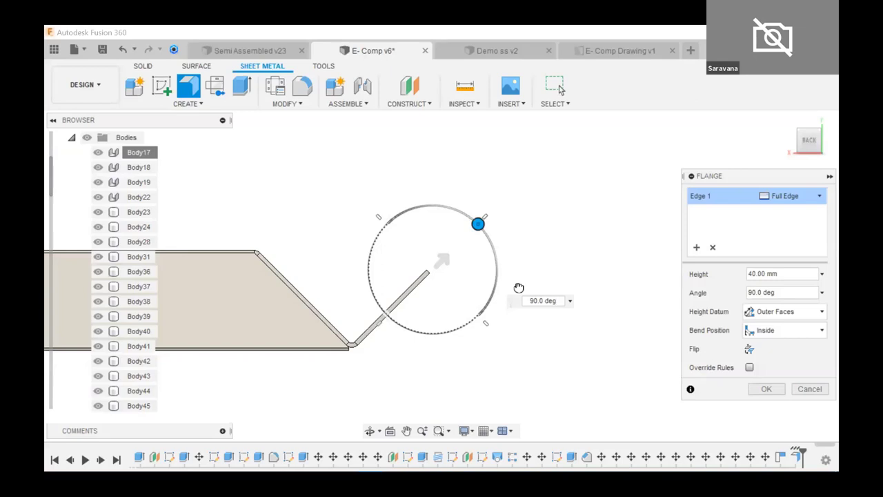
left_click_drag(518, 287, 447, 352)
scroll(447, 352, "up", 5)
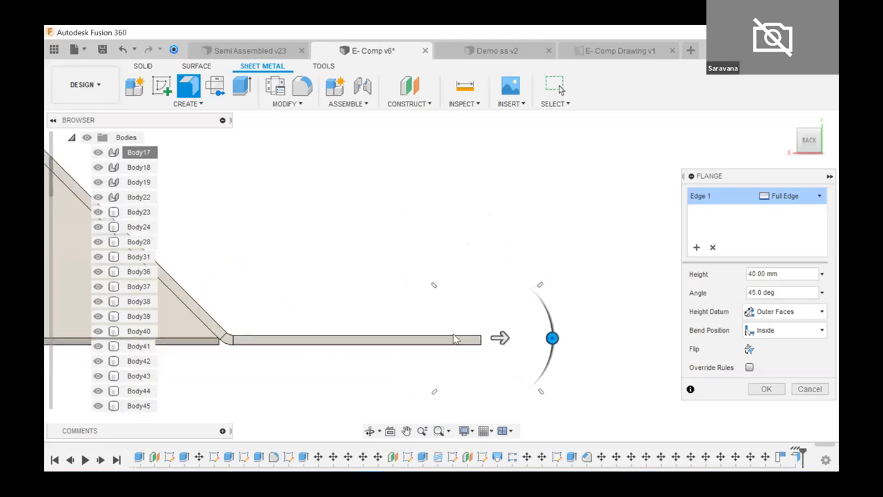
scroll(454, 338, "down", 3)
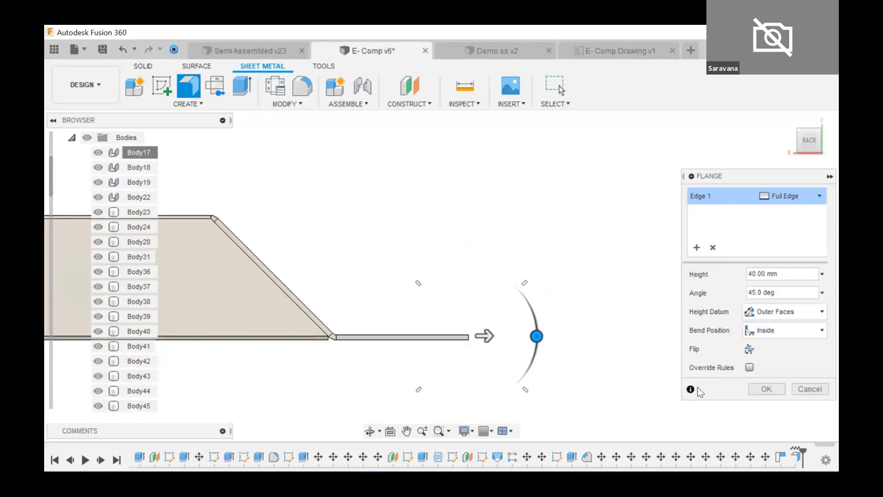
left_click(766, 389)
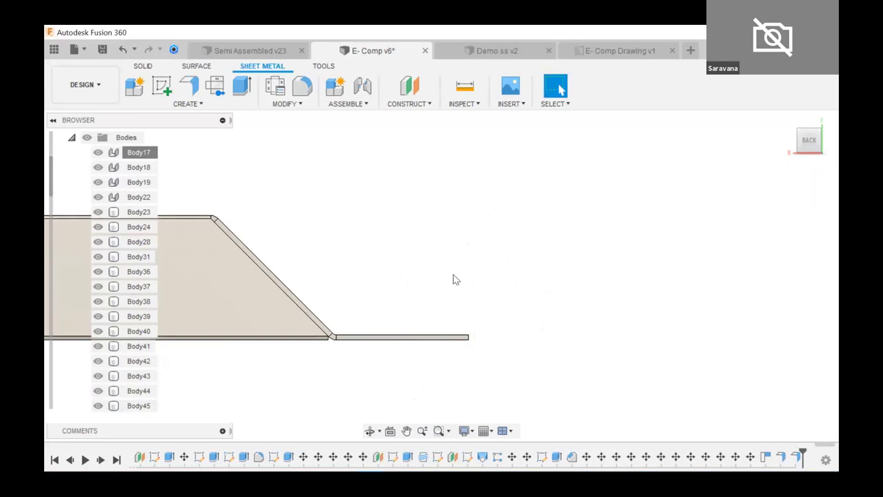
Examine the whole flanged sheet with its added outer flange from an angled view.
scroll(454, 279, "down", 5)
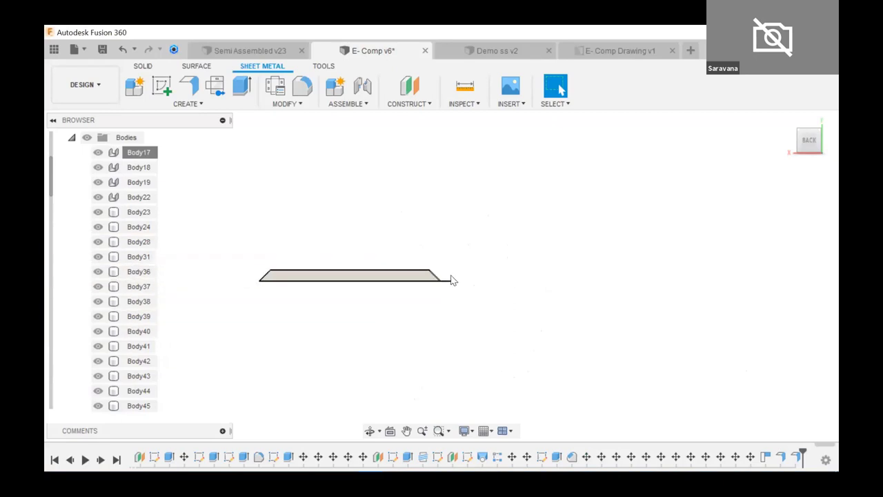
middle_click_drag(458, 281, 518, 269, "shift")
scroll(448, 283, "up", 5)
scroll(519, 270, "down", 5)
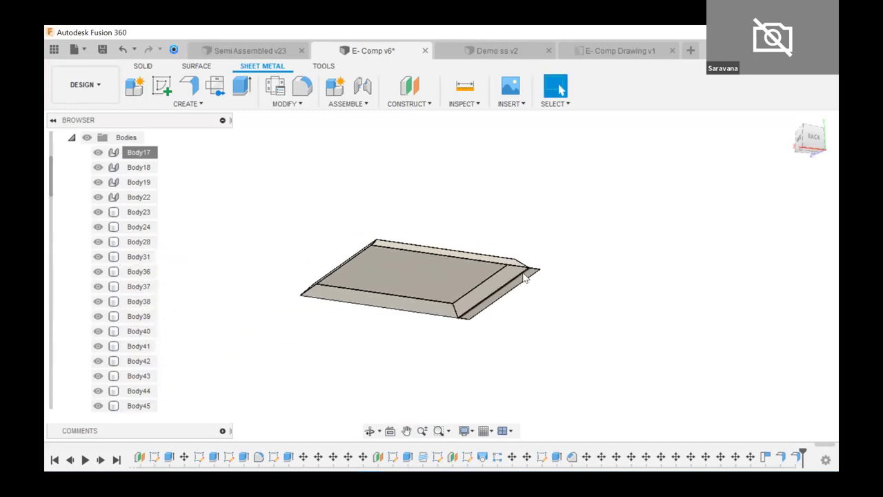
scroll(524, 276, "down", 5)
middle_click_drag(550, 248, 627, 255, "shift")
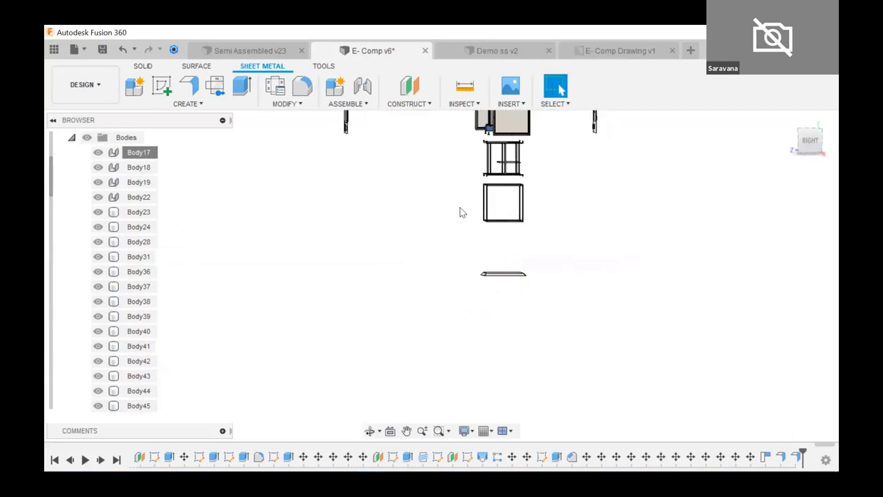
Examine the angled flanges of the front panel (Body19) from the side and compare them within the exploded machine.
middle_click_drag(463, 213, 451, 301)
scroll(449, 283, "down", 1)
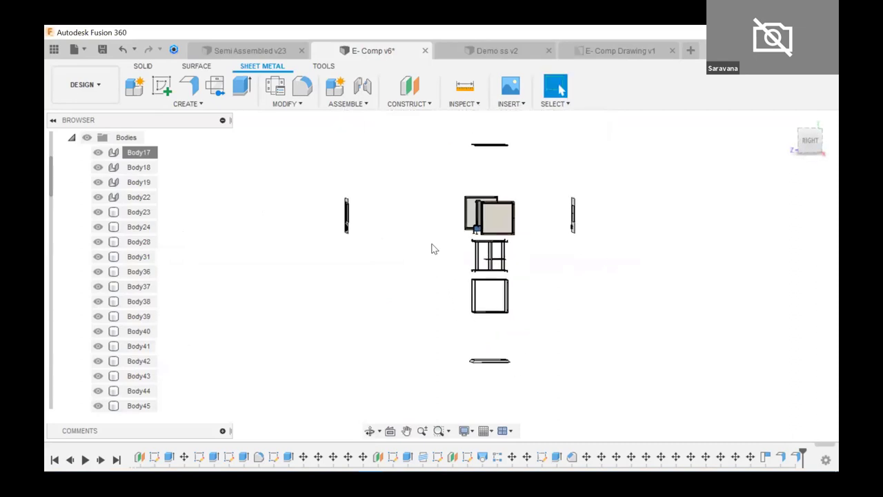
mouse_move(434, 248)
middle_mouse_down()
mouse_move(410, 232)
mouse_move(444, 234)
middle_mouse_up()
scroll(350, 211, "up", 4)
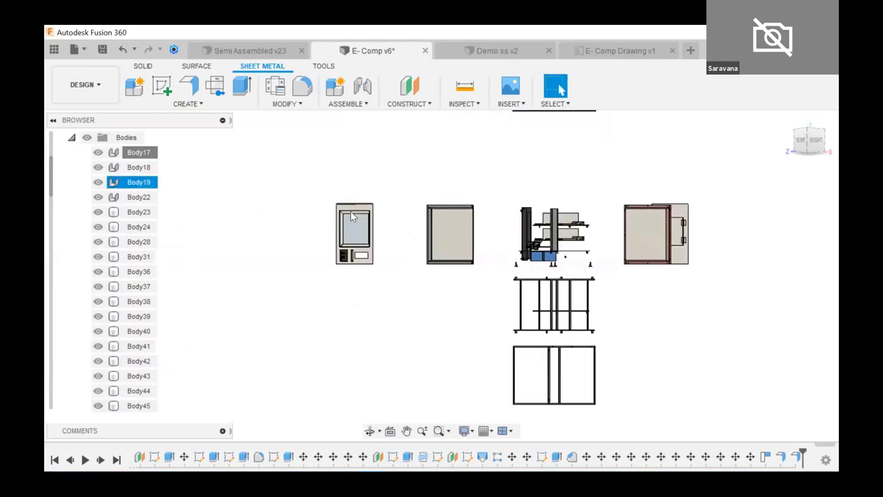
scroll(359, 224, "up", 3)
middle_click_drag(345, 217, 307, 234, "shift")
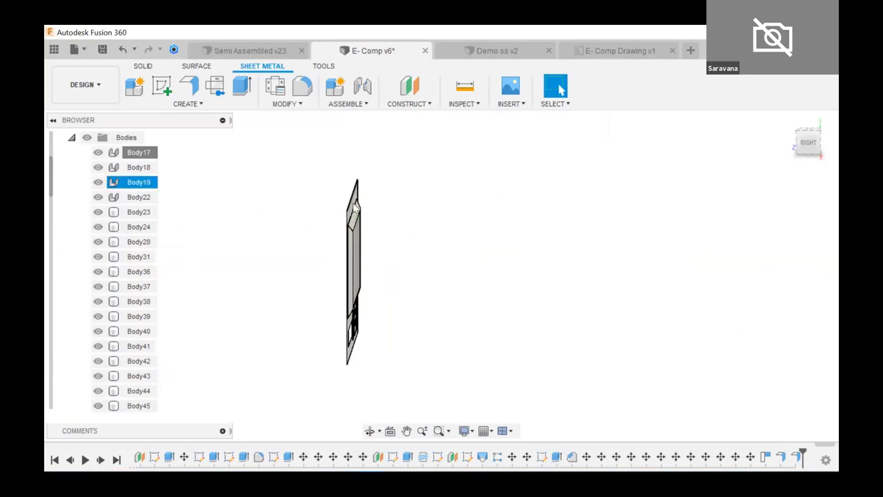
scroll(358, 219, "up", 2)
scroll(359, 221, "up", 2)
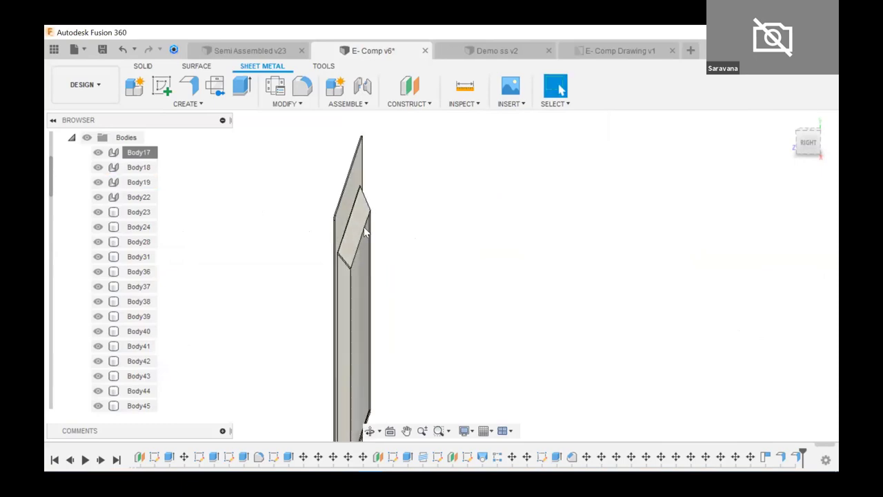
scroll(366, 232, "down", 3)
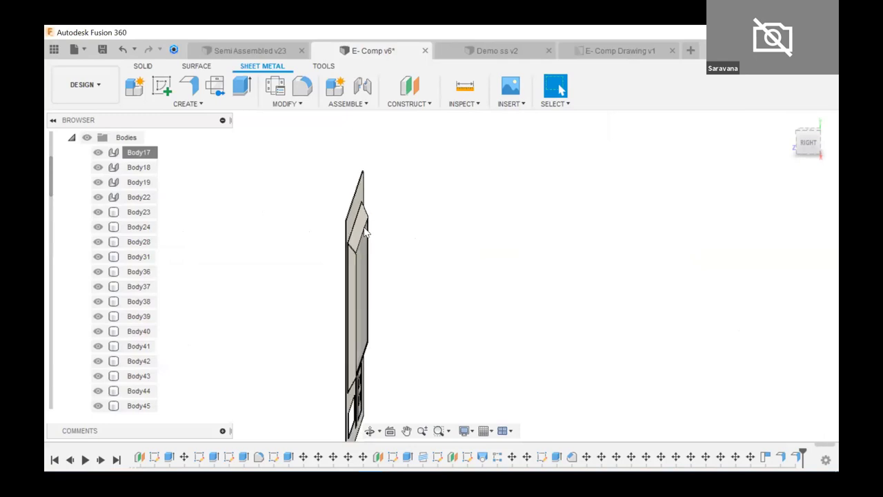
scroll(366, 233, "down", 2)
scroll(364, 234, "down", 5)
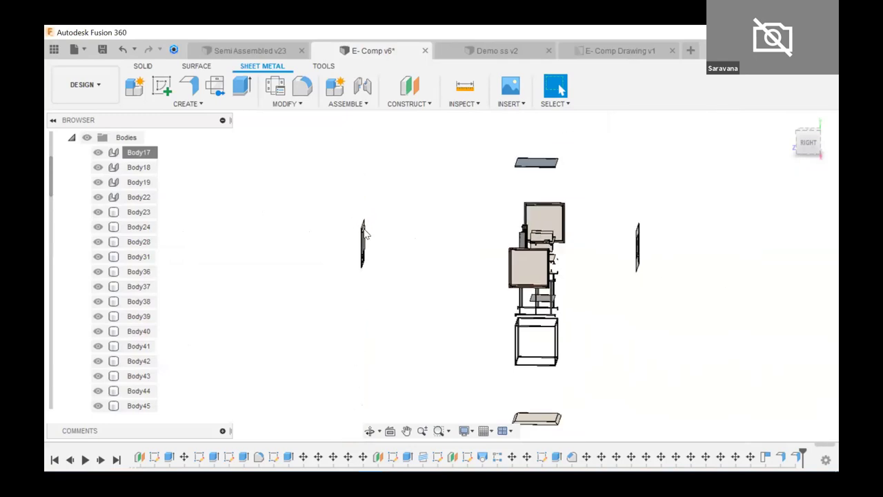
middle_click_drag(375, 239, 425, 243, "shift")
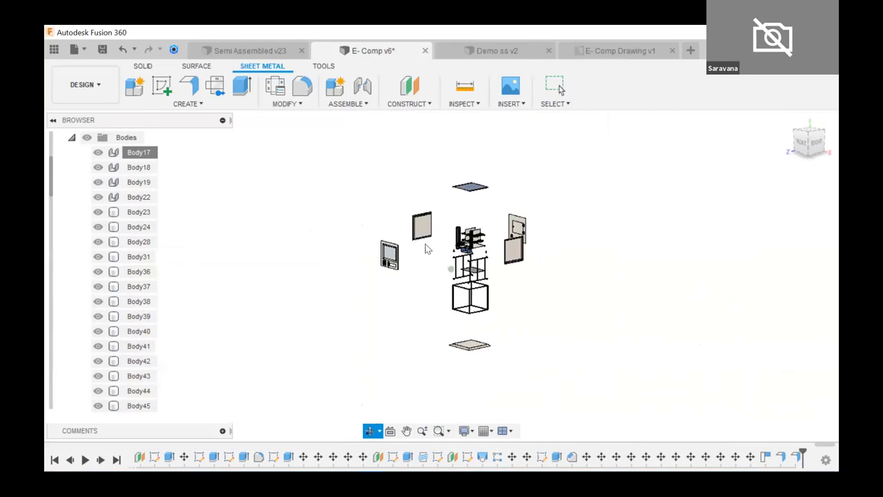
Switch to the Demo ss v2 design and examine the conveyor belt assembly and its detached side plate from several angles.
left_click(497, 50)
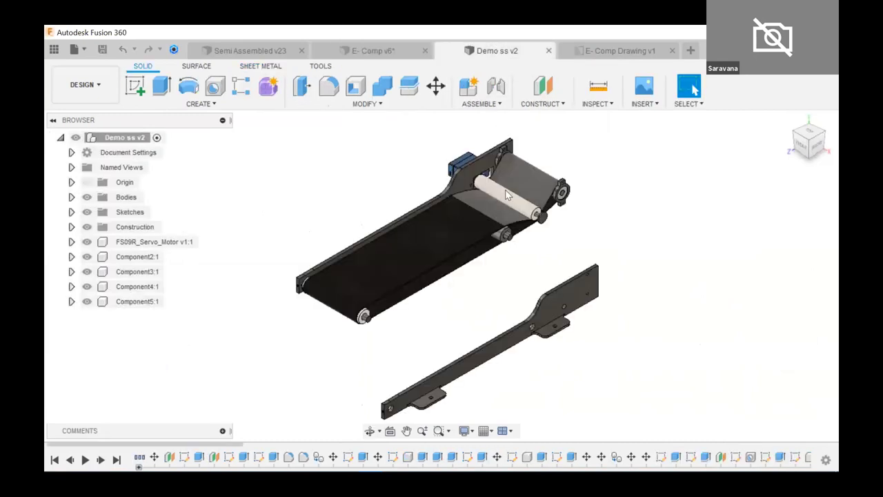
middle_click_drag(492, 194, 489, 195, "shift")
scroll(489, 195, "up", 2)
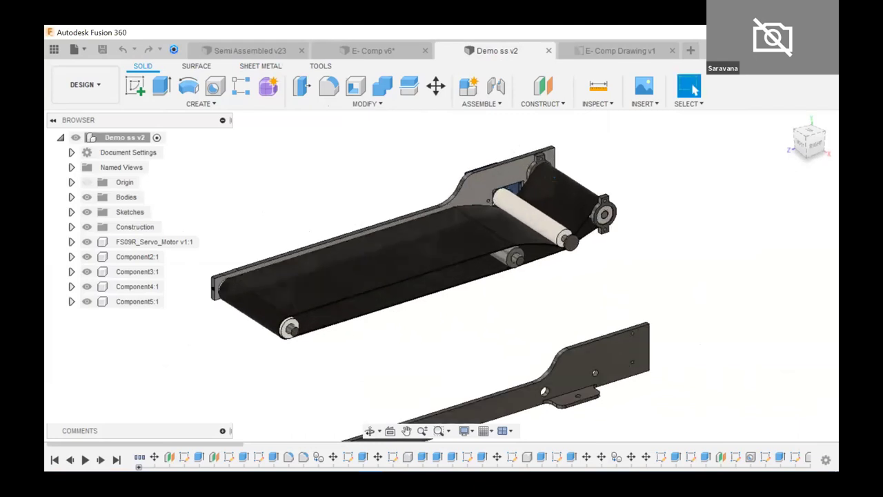
middle_click_drag(298, 210, 303, 214, "shift")
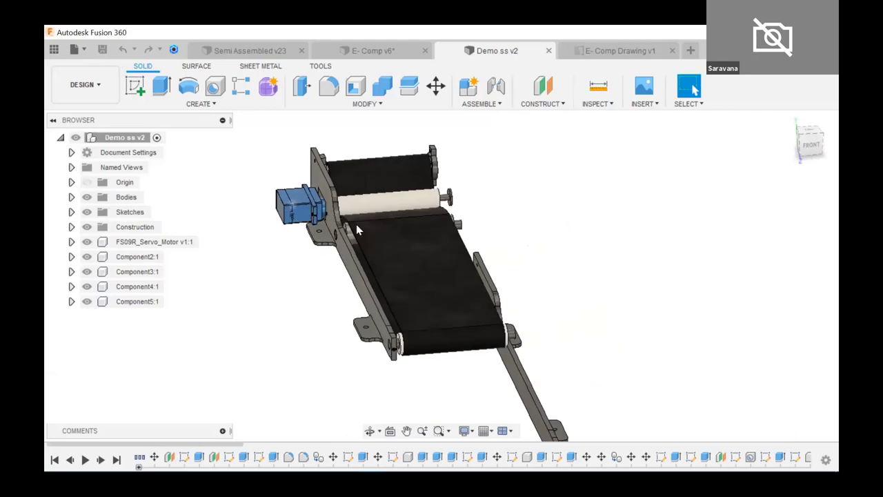
middle_click_drag(431, 212, 483, 225)
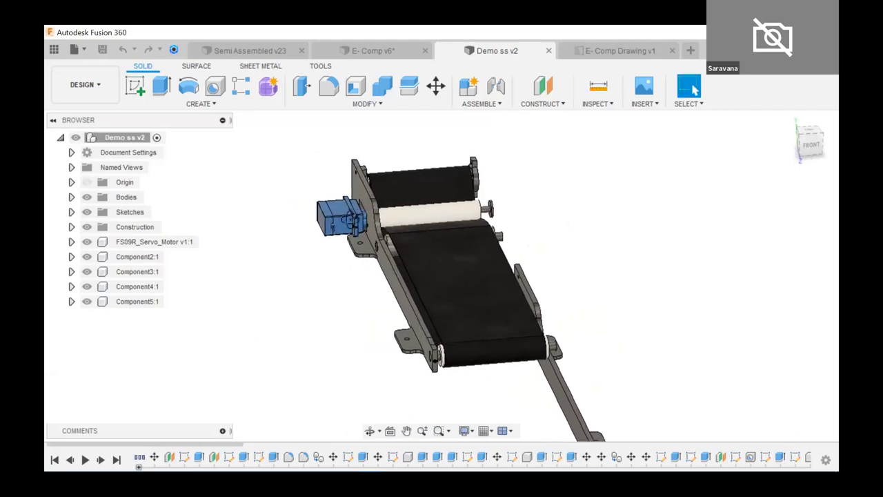
middle_click_drag(564, 235, 545, 255, "shift")
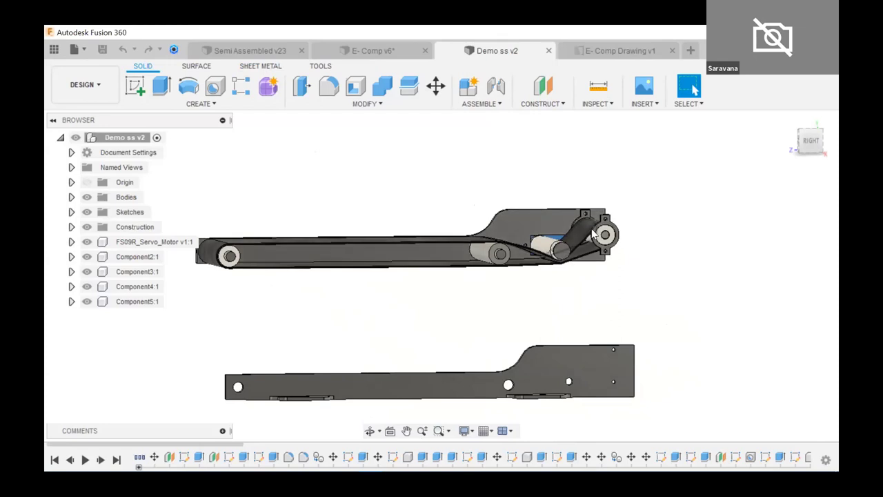